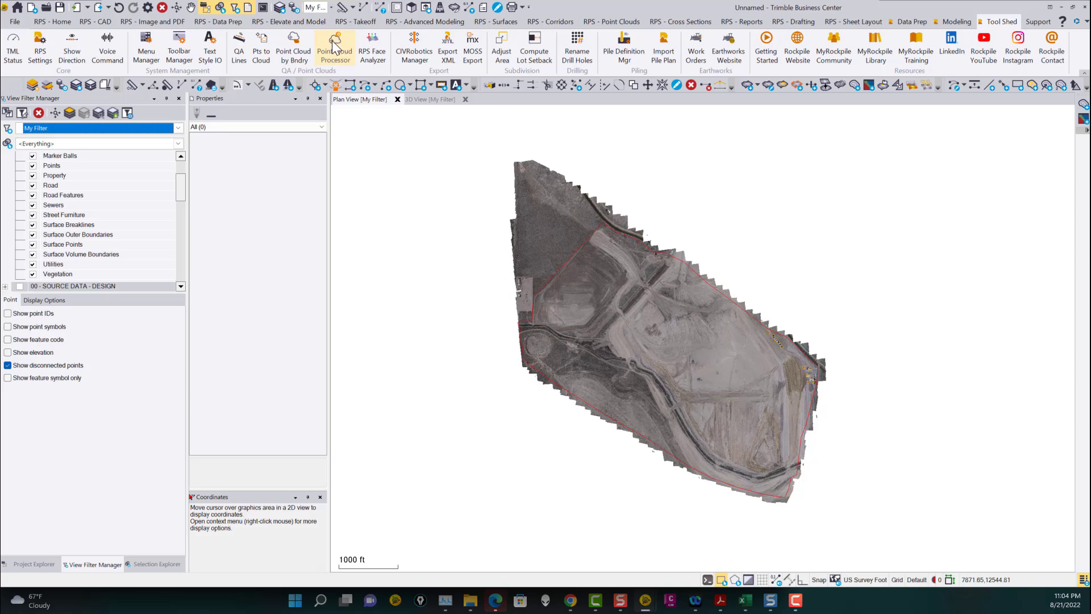
# Open the Point Cloud Processor for the Ground point cloud region and set maximum grid size to 50 and elevation range tolerance to 1.
pyautogui.click(336, 44)
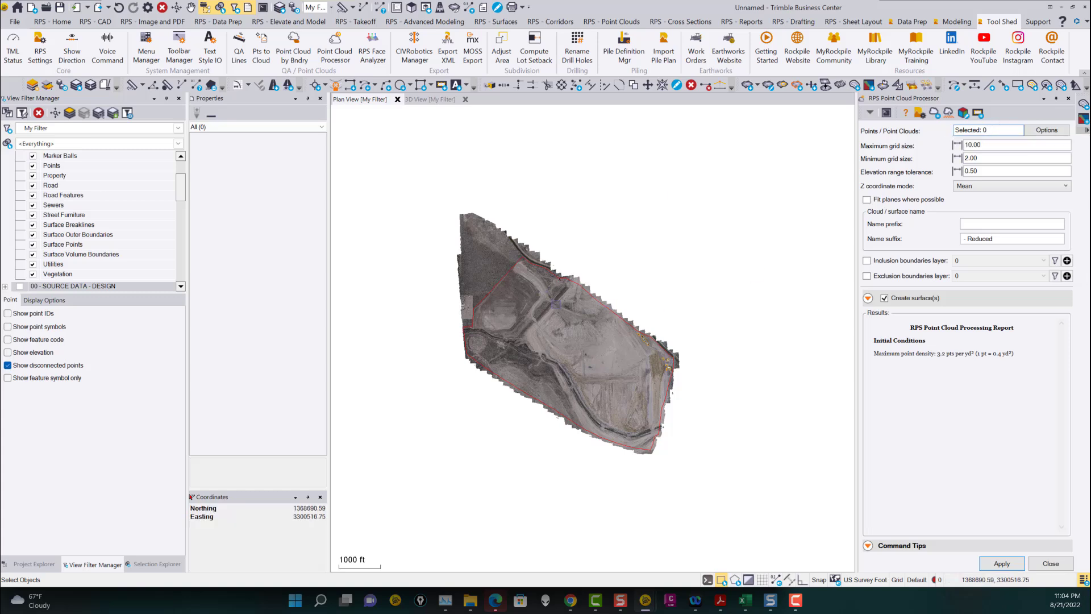
pyautogui.click(548, 303)
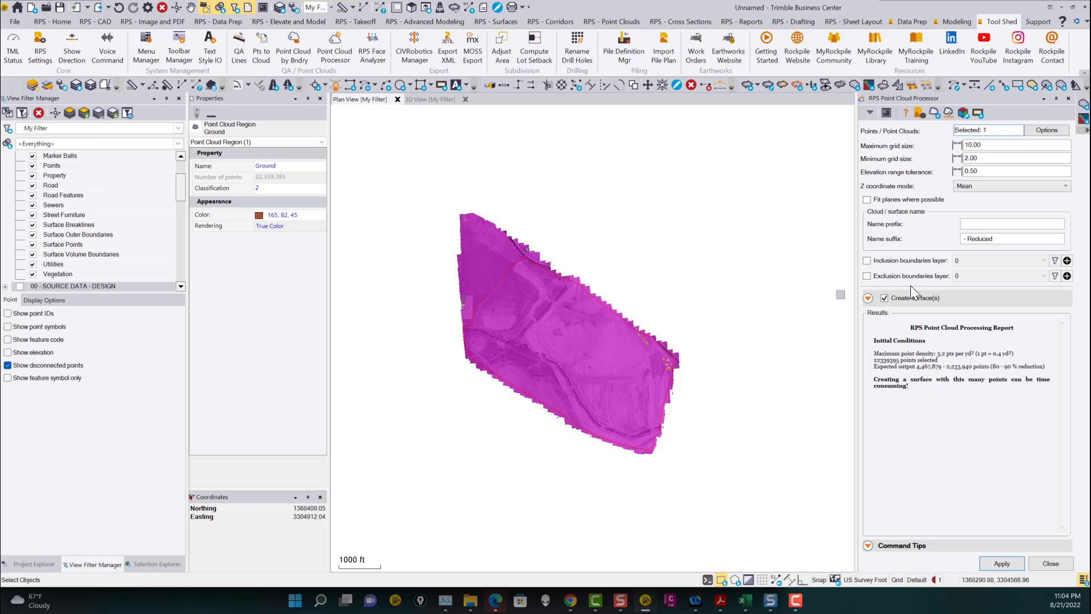
pyautogui.click(1004, 145)
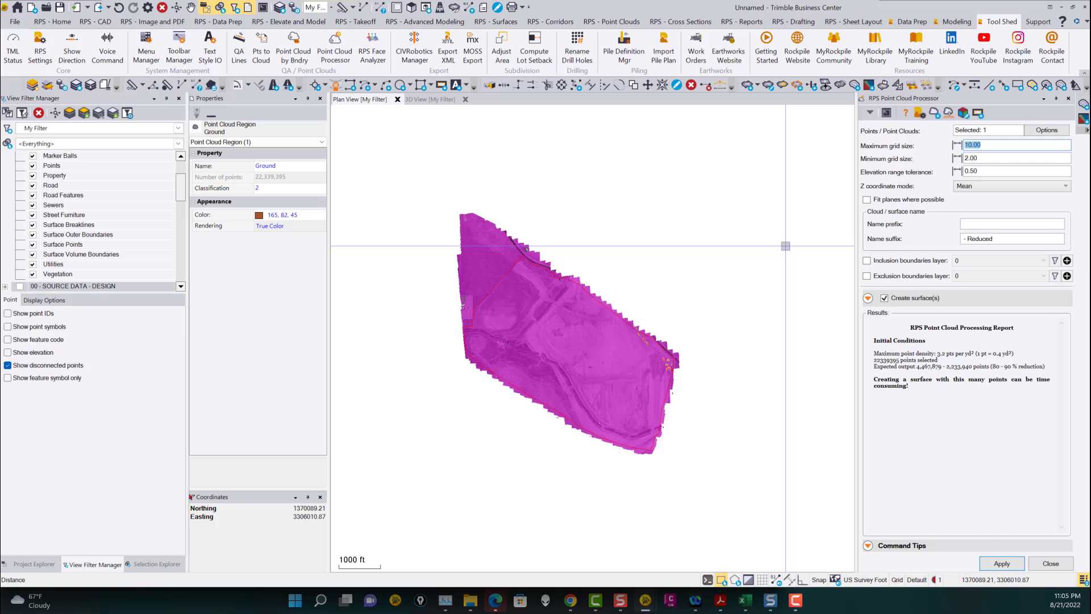
pyautogui.doubleClick(989, 171)
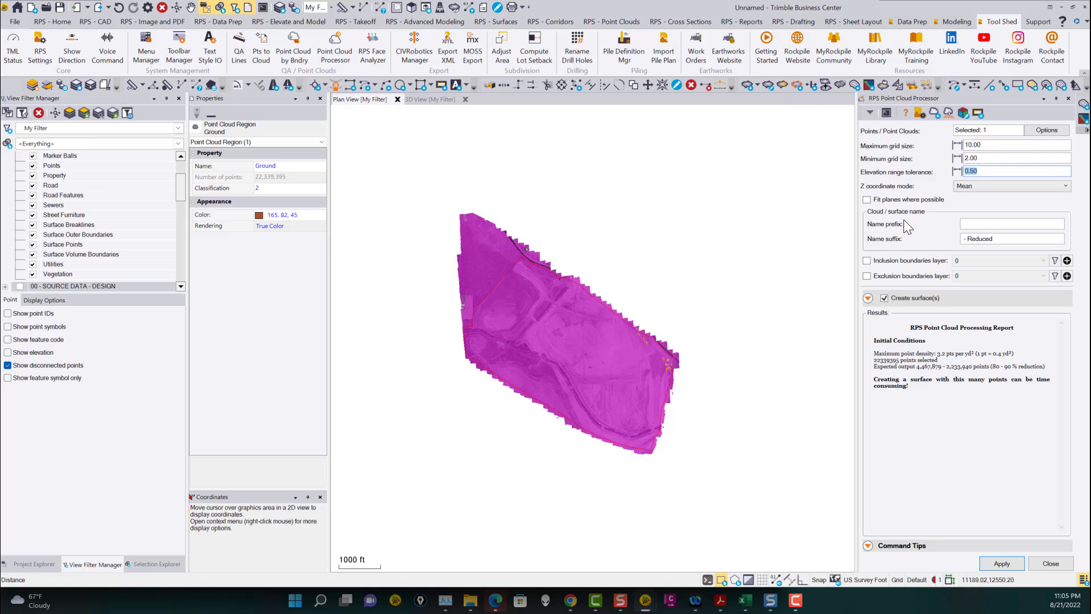
pyautogui.write('1.')
pyautogui.click(955, 148)
pyautogui.write('50')
pyautogui.press('Tab')
pyautogui.click(956, 172)
pyautogui.hotkey('shift', 'Tab')
# Enable fitting planes where possible.
pyautogui.click(867, 200)
pyautogui.scroll(3, 547, 309)
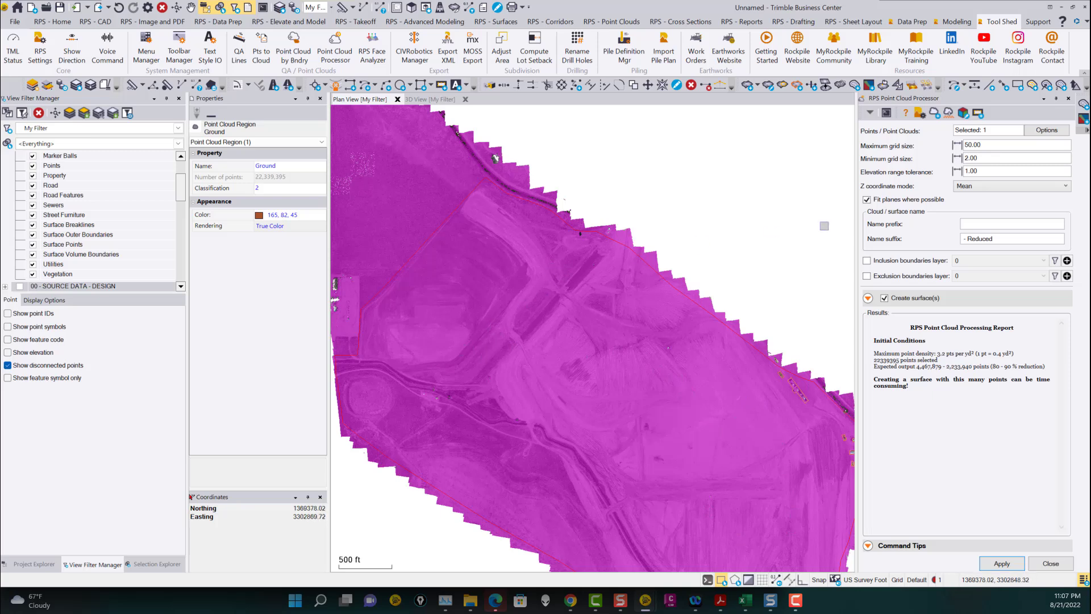
pyautogui.click(992, 170)
pyautogui.moveTo(992, 171); pyautogui.dragTo(940, 176)
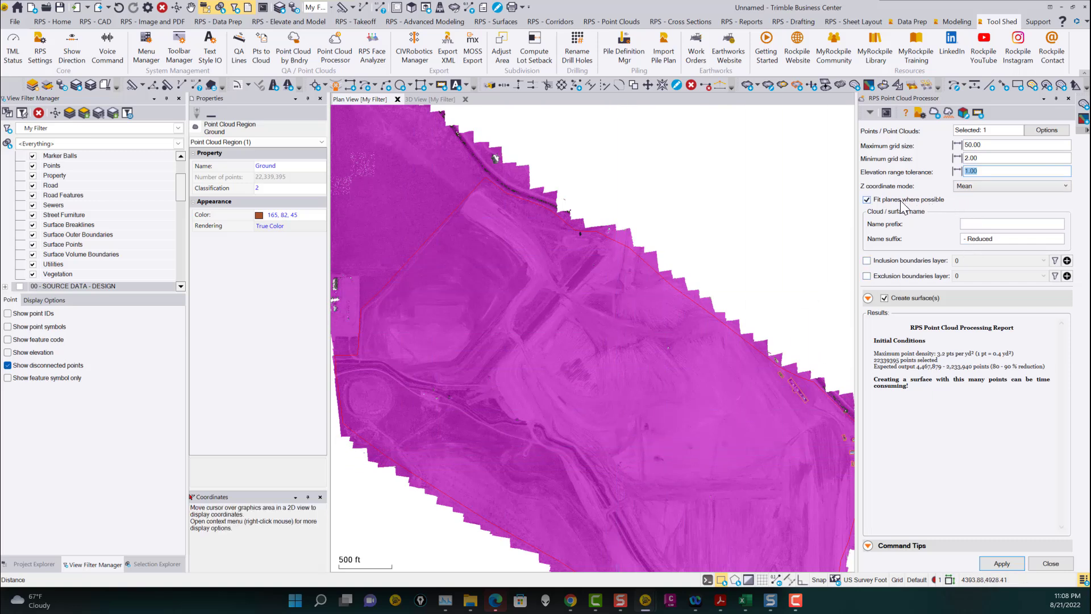
# Set the view filter to display only the Ground point cloud region.
pyautogui.click(976, 225)
pyautogui.moveTo(185, 181); pyautogui.dragTo(185, 267)
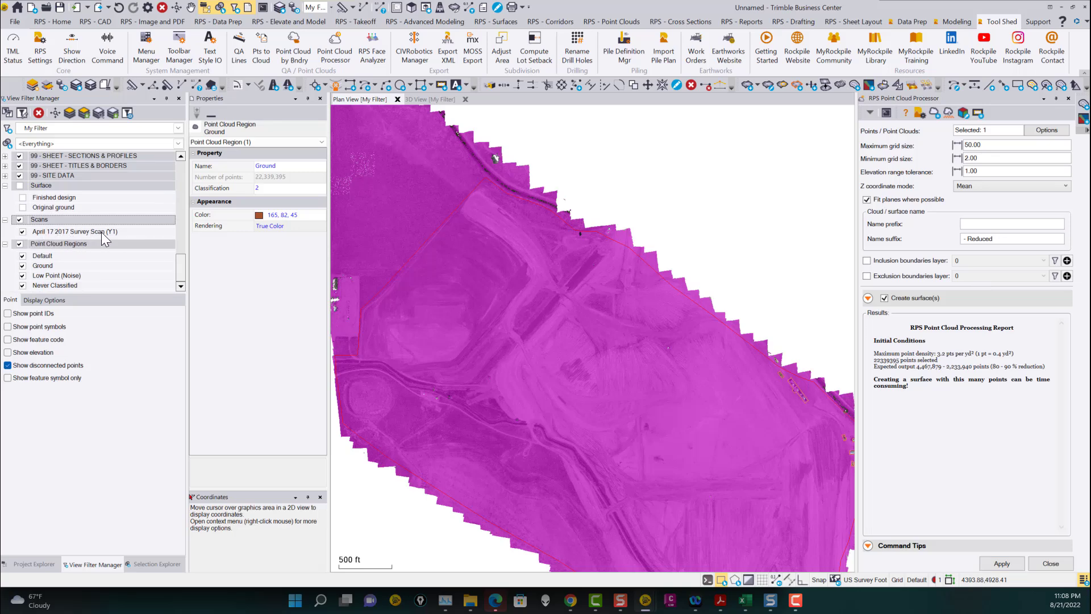
pyautogui.click(20, 244)
pyautogui.click(23, 265)
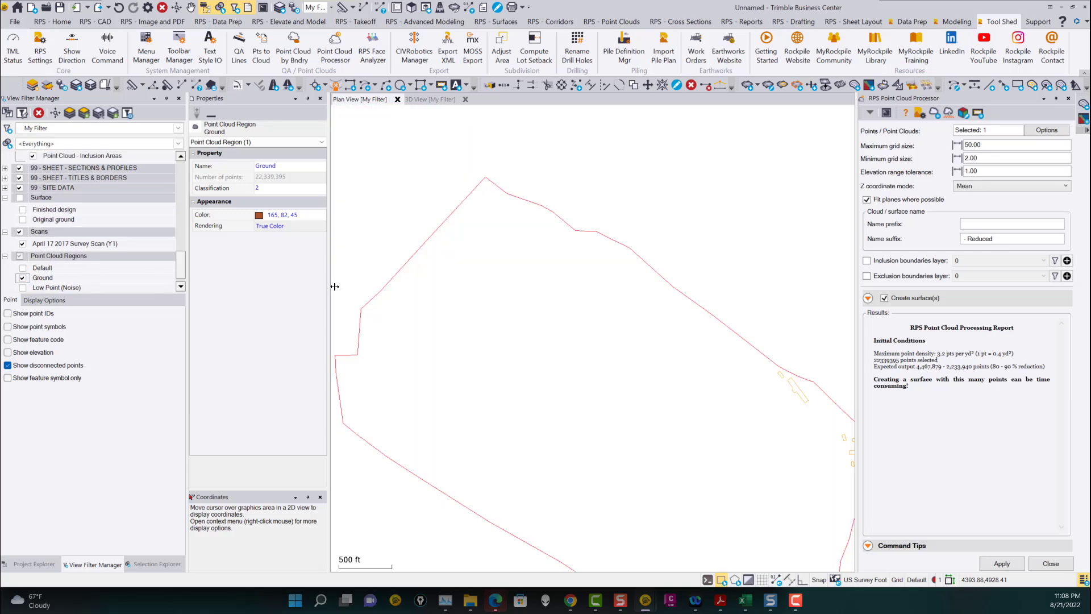
pyautogui.scroll(-2, 448, 310)
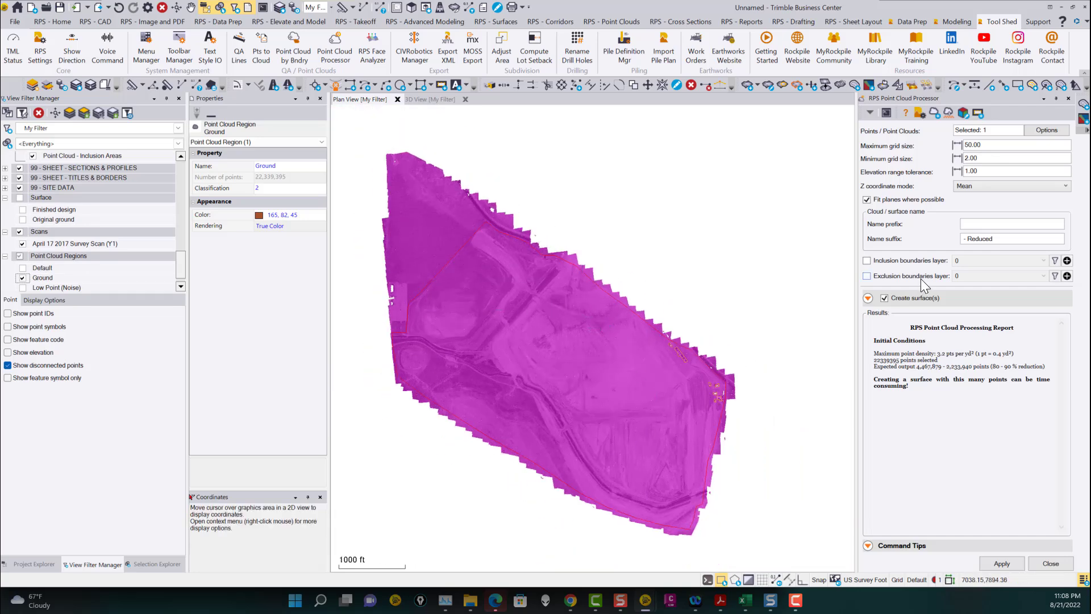
# Set the surface name prefix to "AS - 50 - 1 - Y -".
pyautogui.click(979, 225)
pyautogui.write('S')
pyautogui.press('BackSpace')
pyautogui.write('AS')
pyautogui.write('- 50 - 1 - Y -')
# Enable inclusion and exclusion boundary layers and choose Point Cloud - Inclusion Areas as the inclusion boundaries layer.
pyautogui.click(867, 260)
pyautogui.click(866, 276)
pyautogui.click(1043, 261)
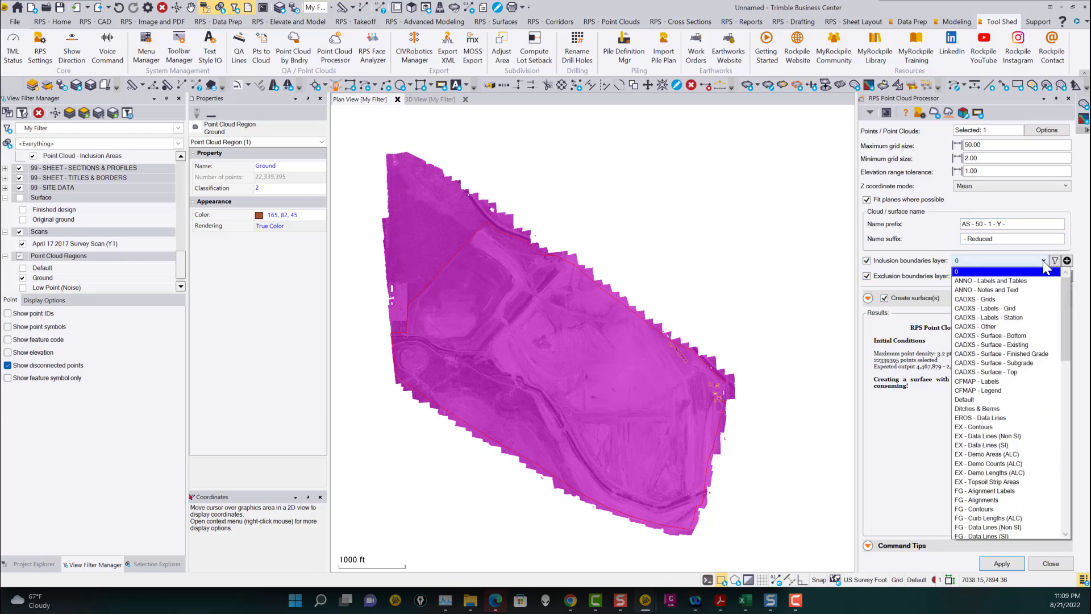
pyautogui.scroll(-7, 1008, 406)
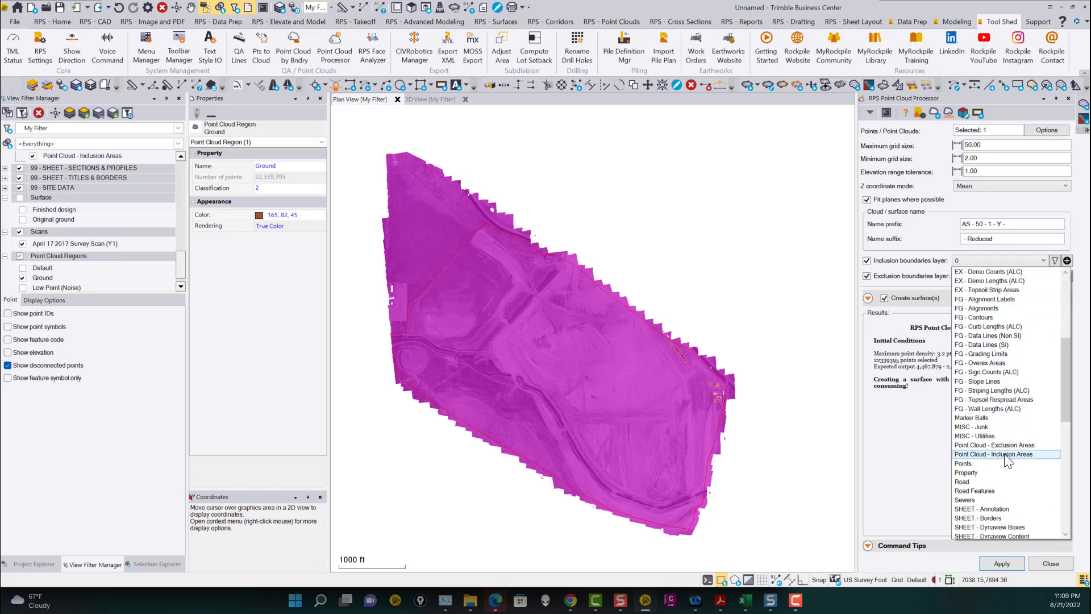
pyautogui.click(1005, 454)
# Set the exclusion boundaries layer to Point Cloud - Exclusion Areas.
pyautogui.click(991, 276)
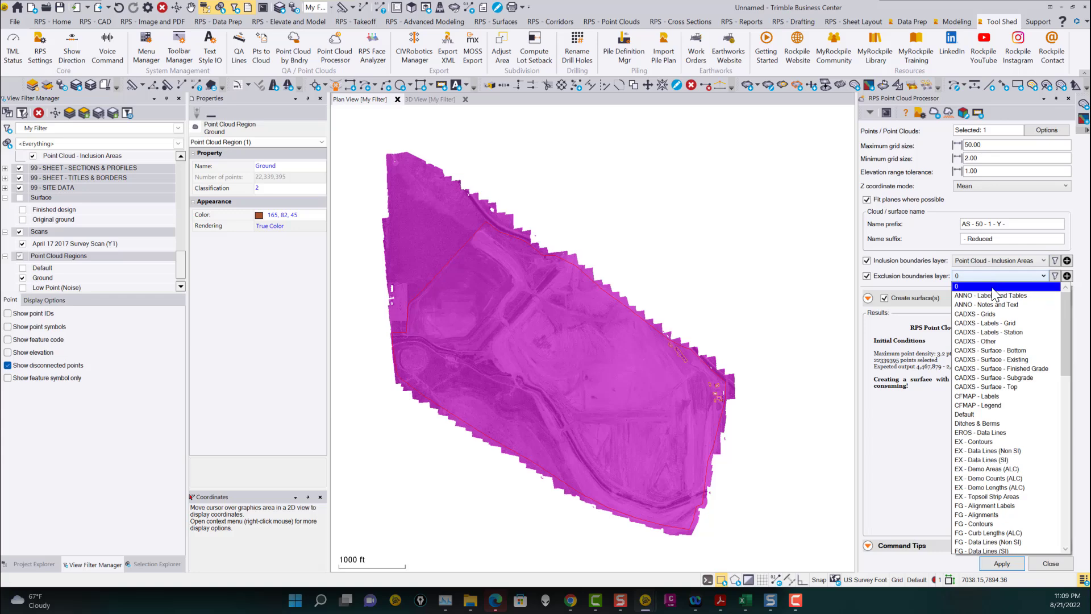
pyautogui.scroll(-6, 1011, 422)
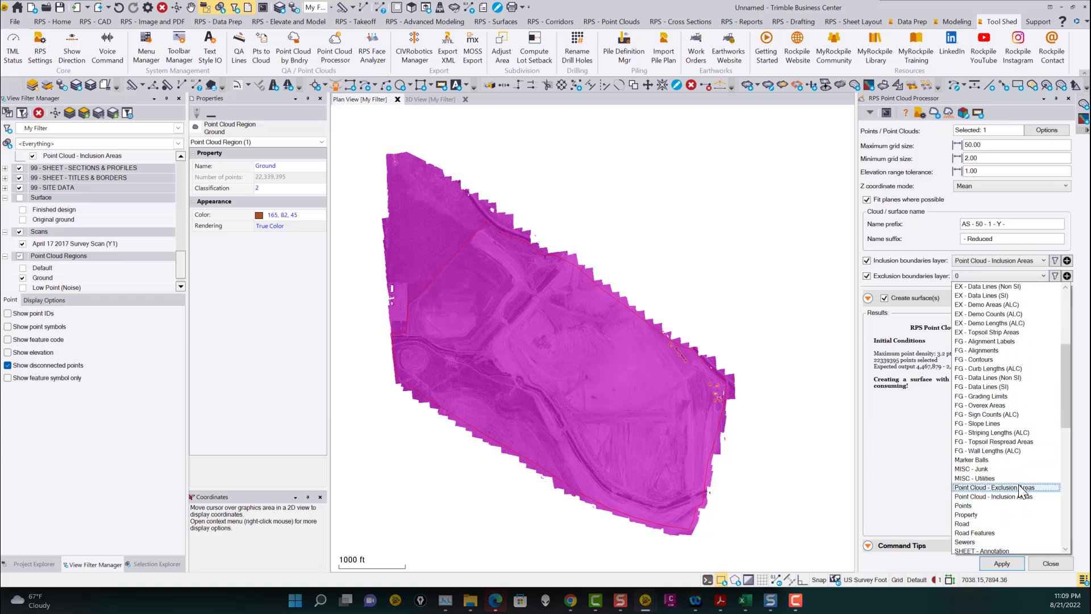
pyautogui.click(1018, 486)
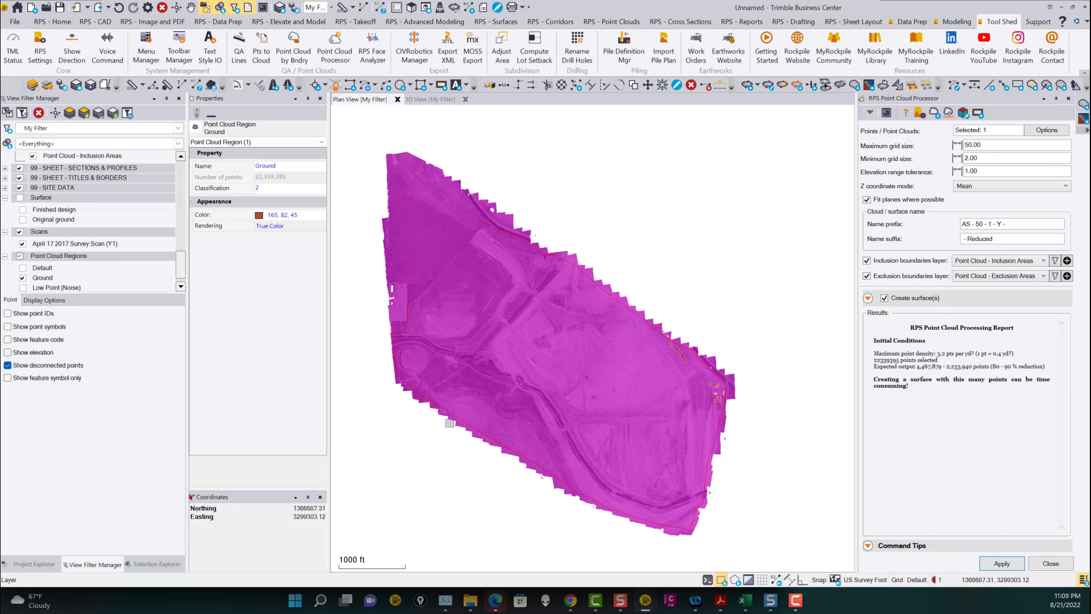
# Zoom and pan across the point cloud to inspect the boundary areas.
pyautogui.scroll(5, 711, 373)
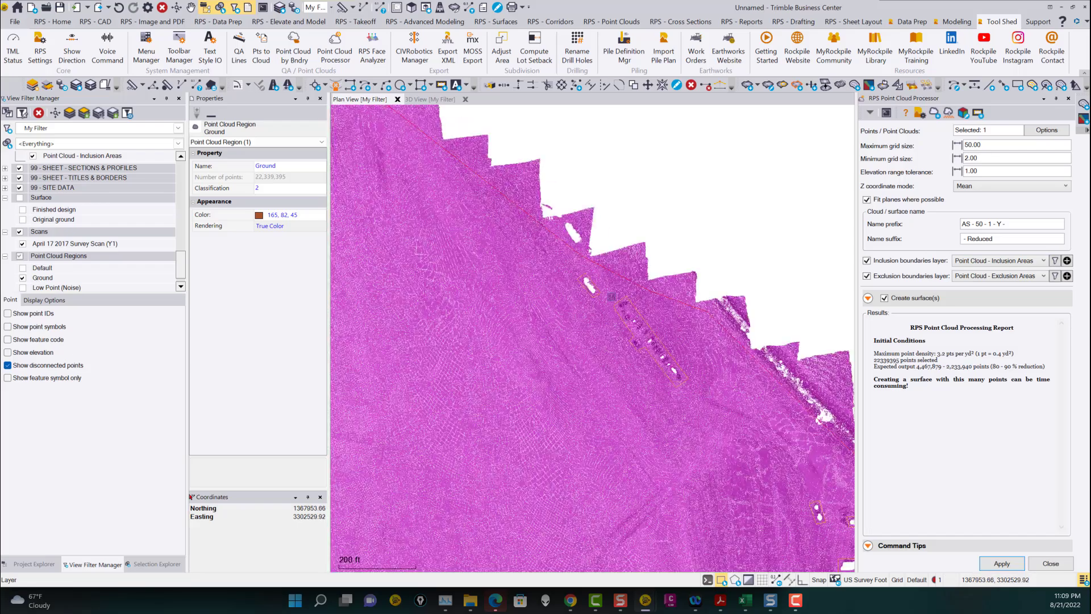
pyautogui.moveTo(788, 421); pyautogui.dragTo(648, 279, button='middle')
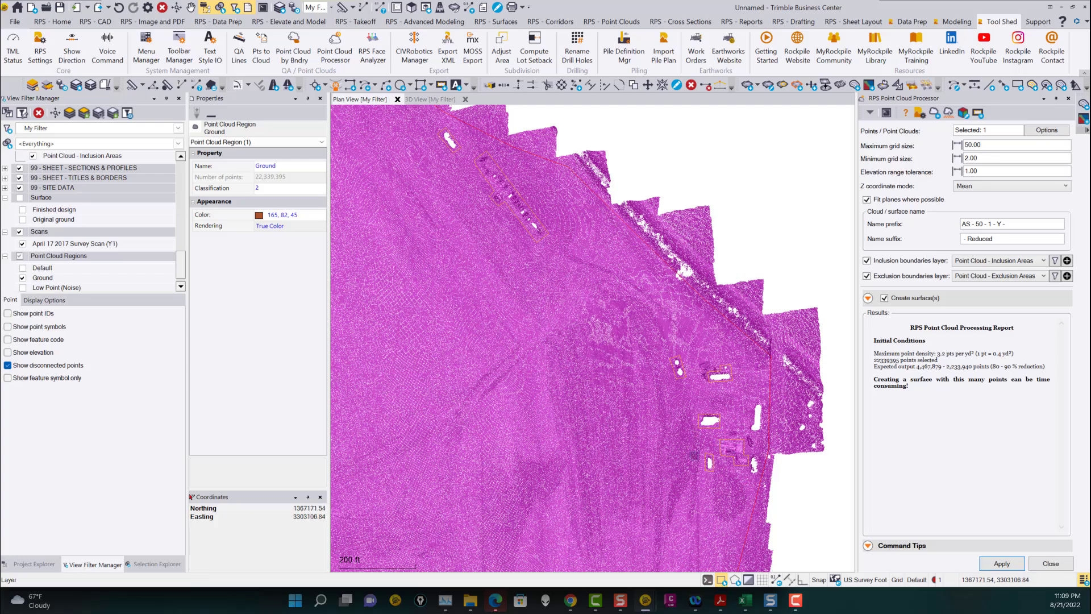
pyautogui.scroll(-3, 731, 459)
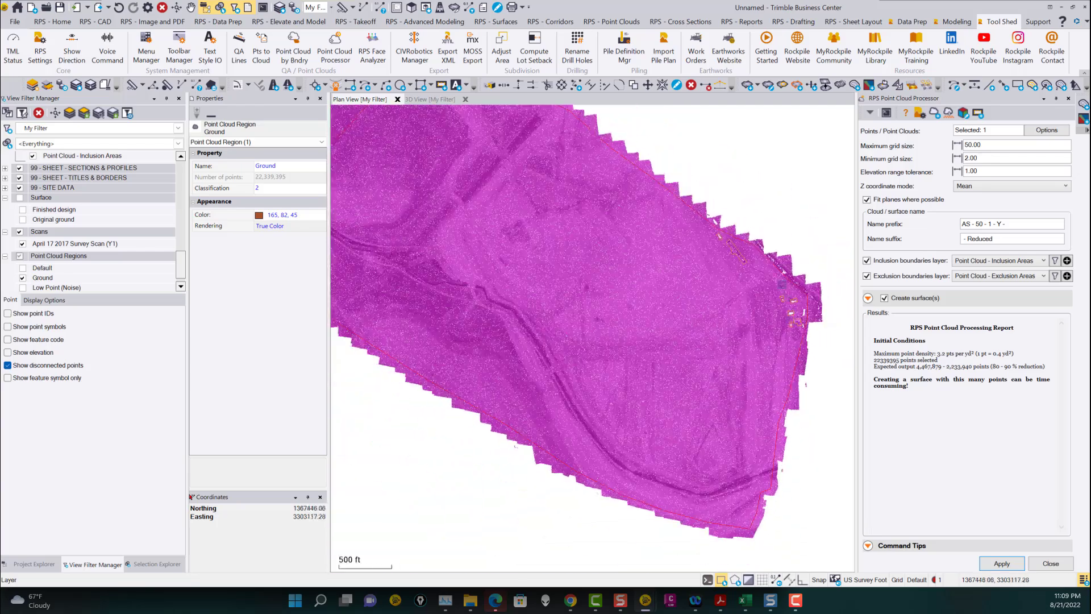
pyautogui.scroll(-2, 642, 263)
pyautogui.moveTo(630, 275); pyautogui.dragTo(618, 324, button='middle')
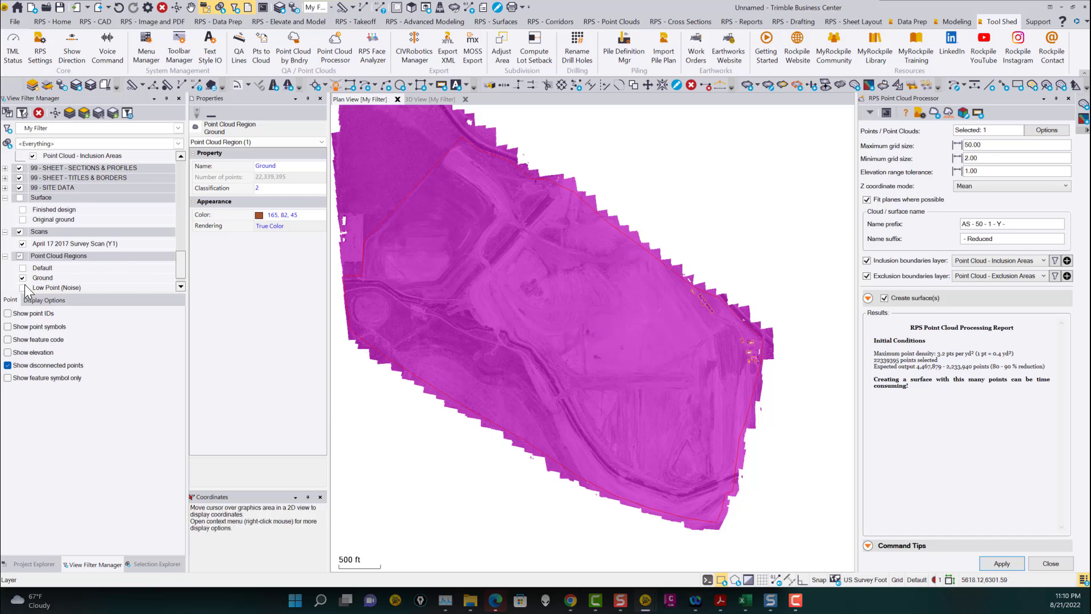
pyautogui.scroll(-1, 22, 288)
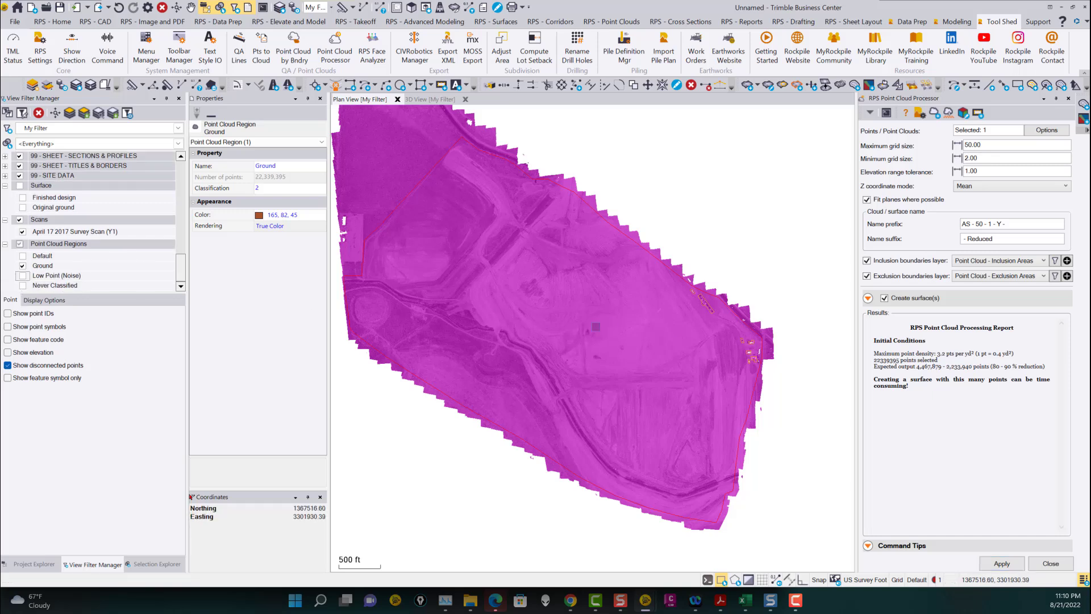
# Show the Default, Low Point (Noise) and Never Classified point cloud regions in the view filter.
pyautogui.click(22, 280)
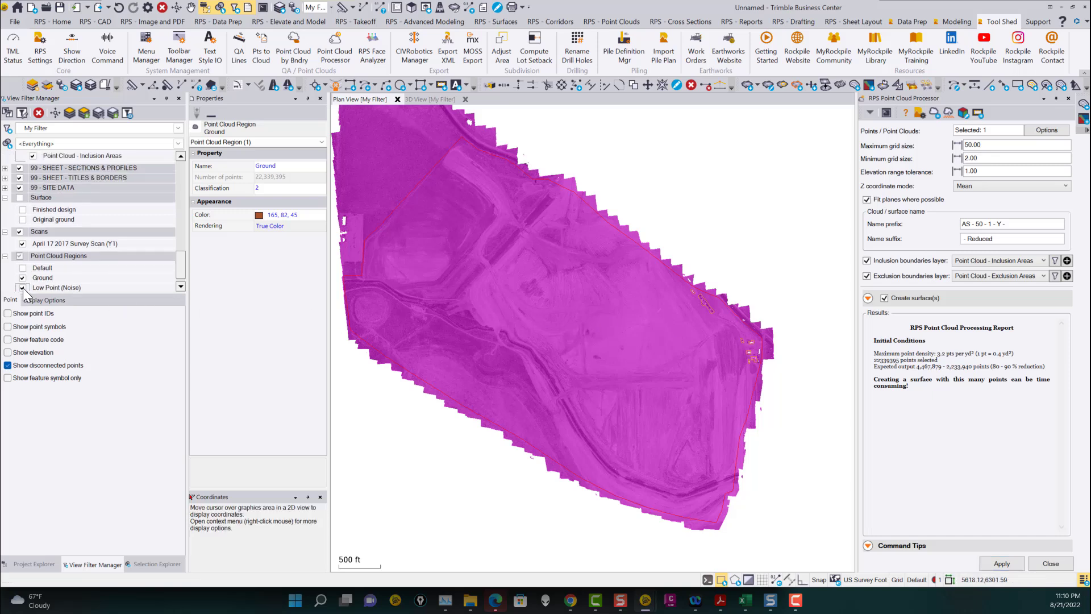
pyautogui.click(24, 286)
pyautogui.click(23, 268)
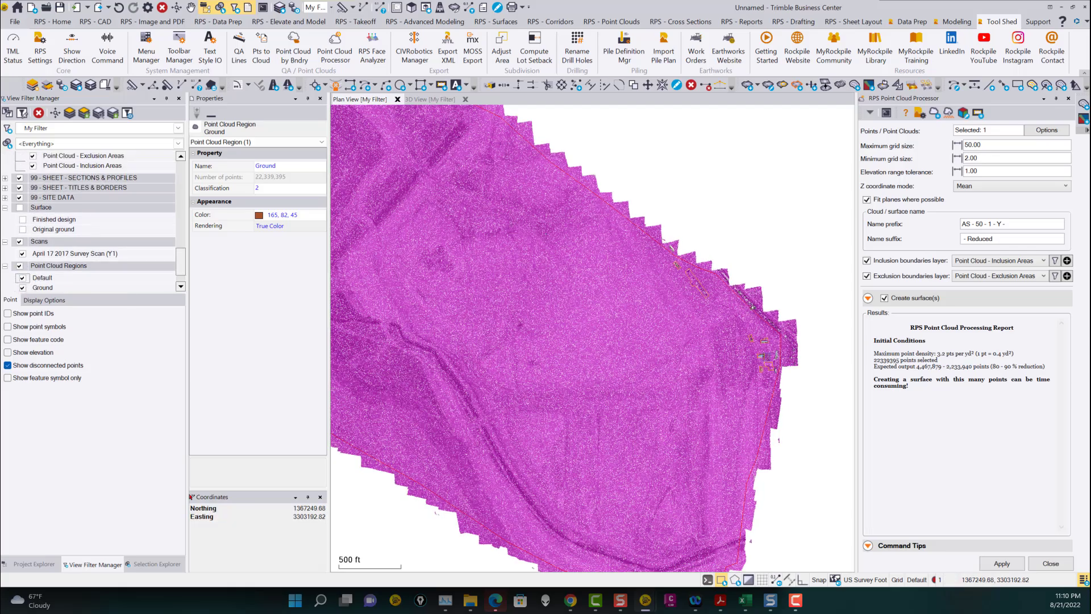
pyautogui.scroll(8, 721, 345)
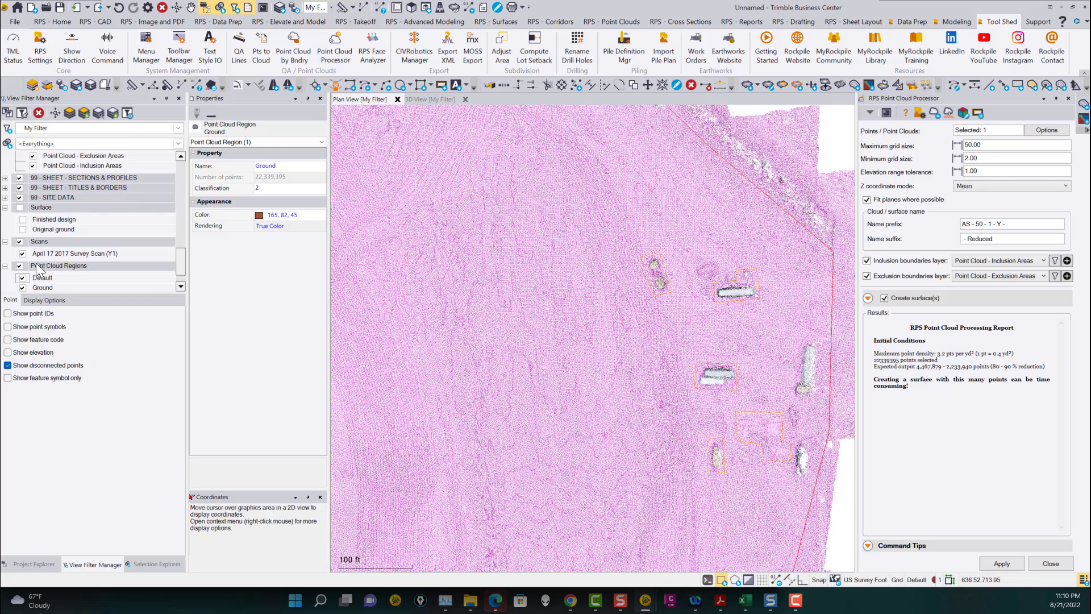
pyautogui.scroll(-1, 182, 258)
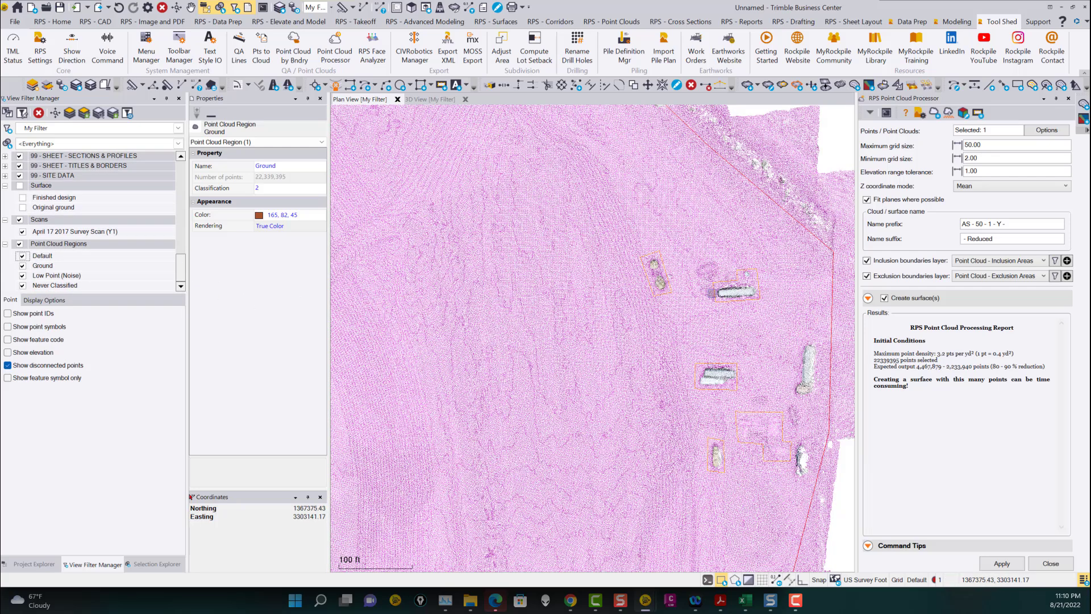
pyautogui.scroll(-10, 714, 293)
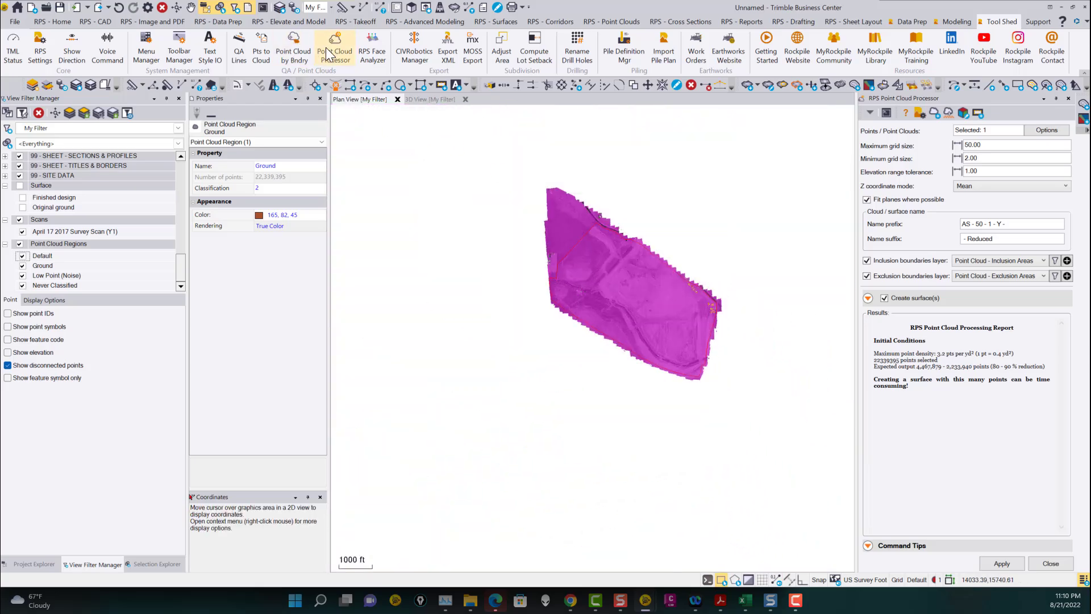
# Select all point cloud regions and create a new region named "Site Survey - April 2017".
pyautogui.click(617, 23)
pyautogui.moveTo(770, 429); pyautogui.dragTo(489, 157)
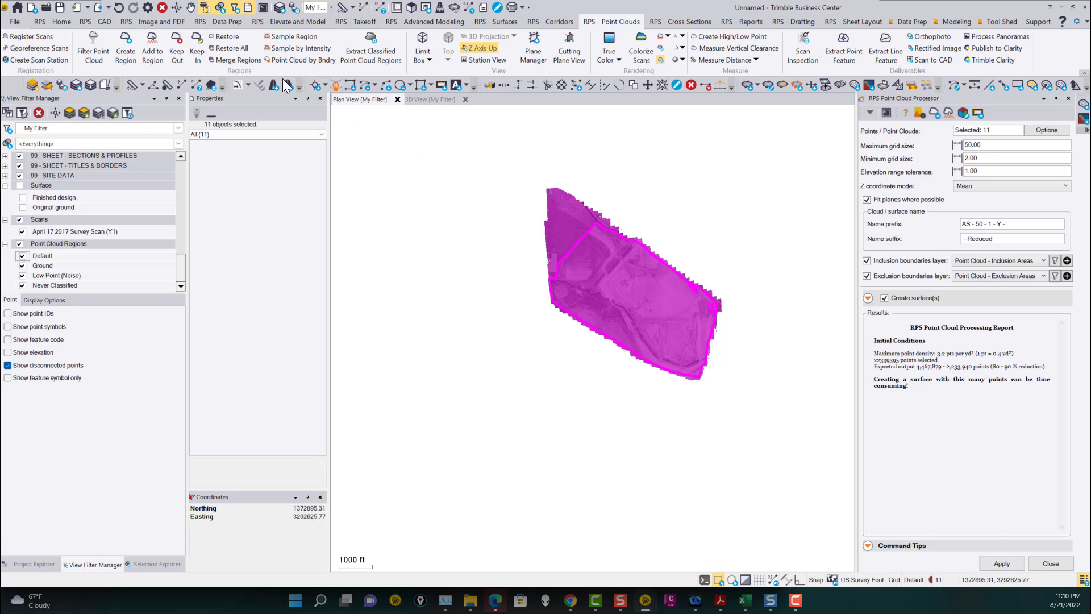
pyautogui.click(126, 47)
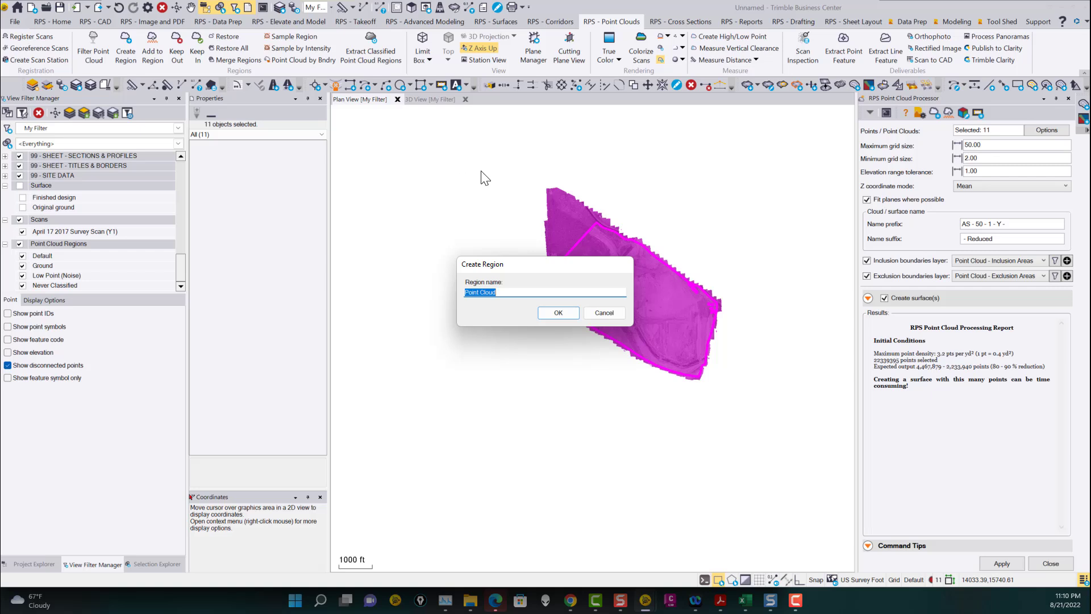
pyautogui.write('Site Survey - April 2021')
pyautogui.write('7')
pyautogui.click(557, 313)
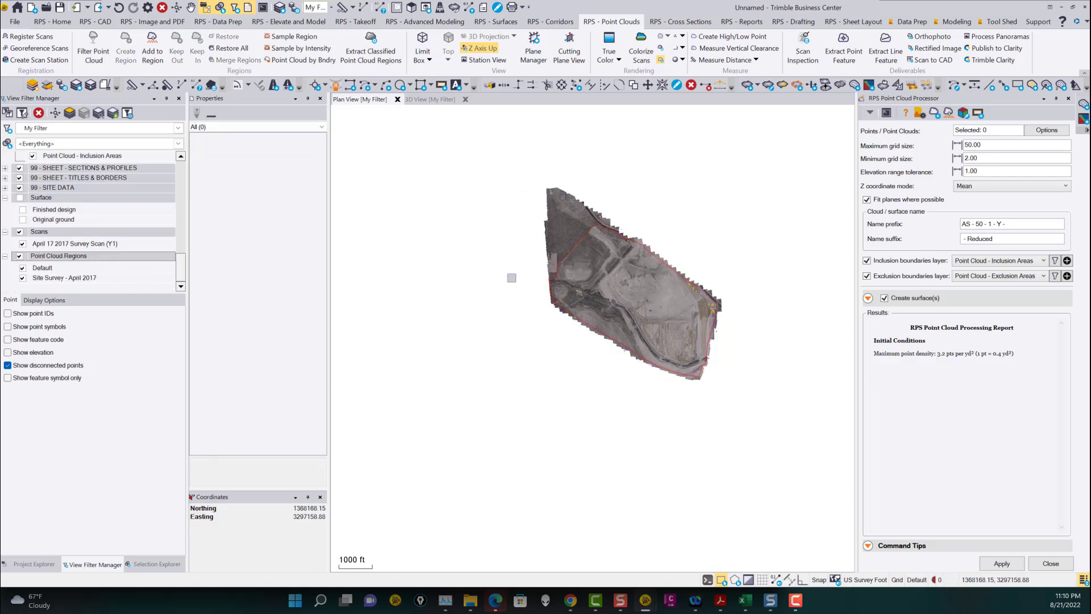
# Hide the Default point cloud region in the view filter.
pyautogui.click(22, 268)
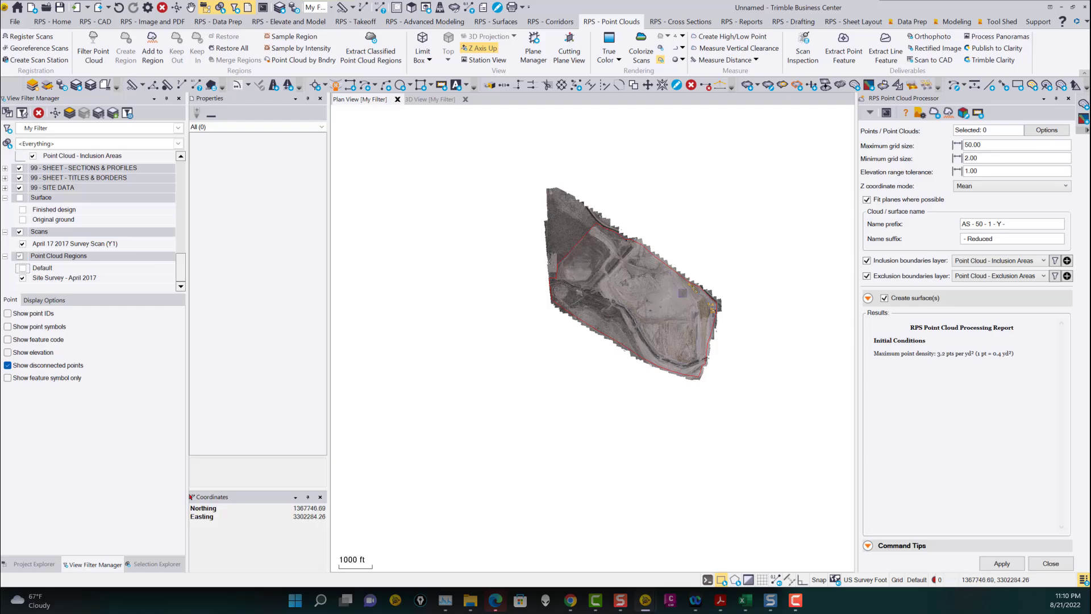
pyautogui.scroll(8, 713, 312)
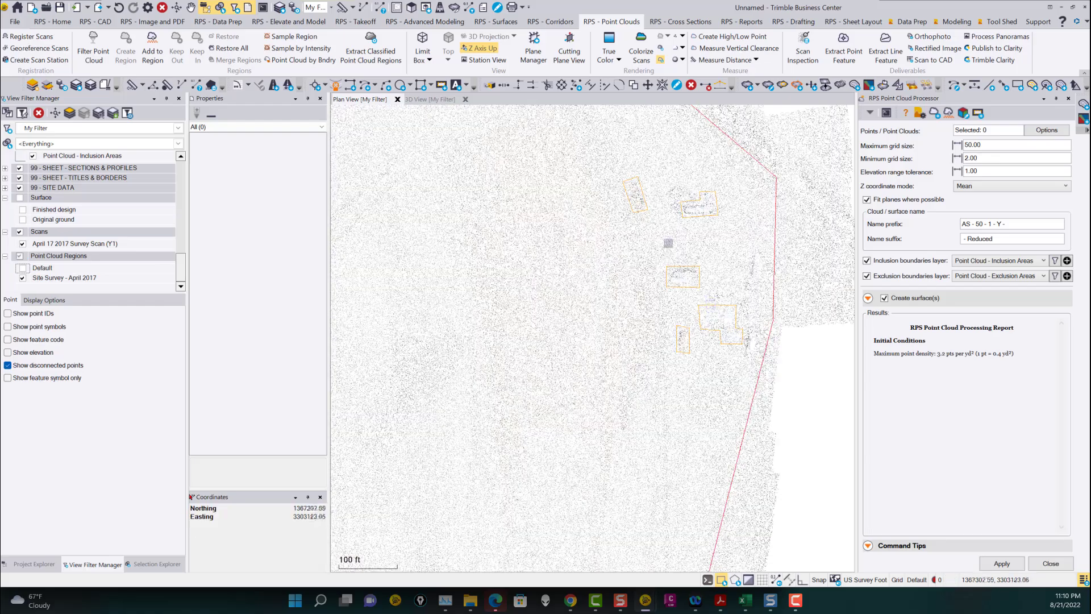
pyautogui.scroll(-5, 665, 220)
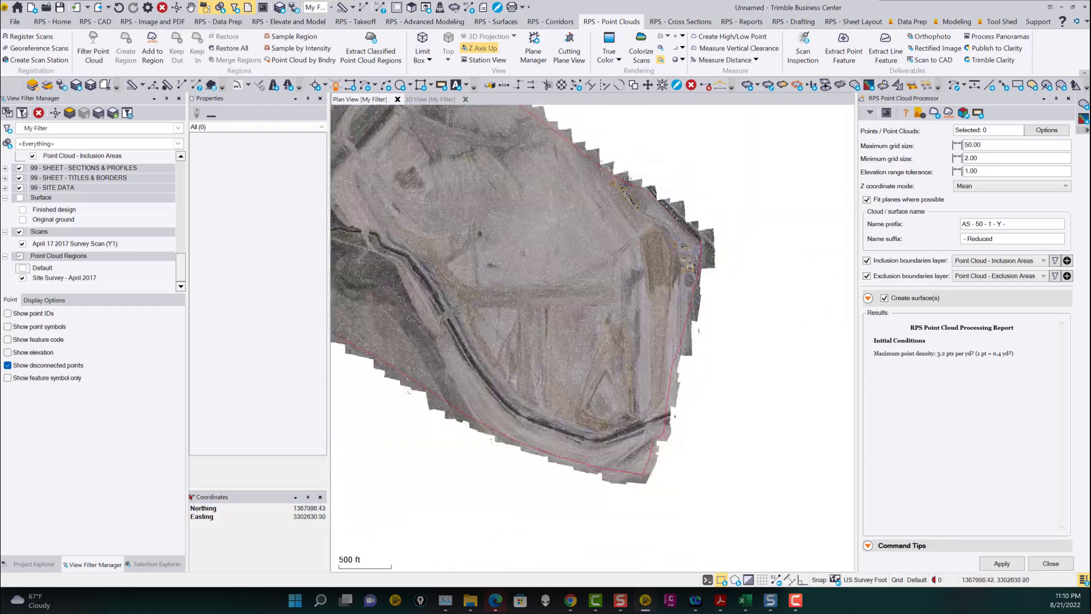
# Select the Site Survey - April 2017 cloud as processor input and enable a separate surface for each inclusion boundary.
pyautogui.click(981, 132)
pyautogui.click(664, 233)
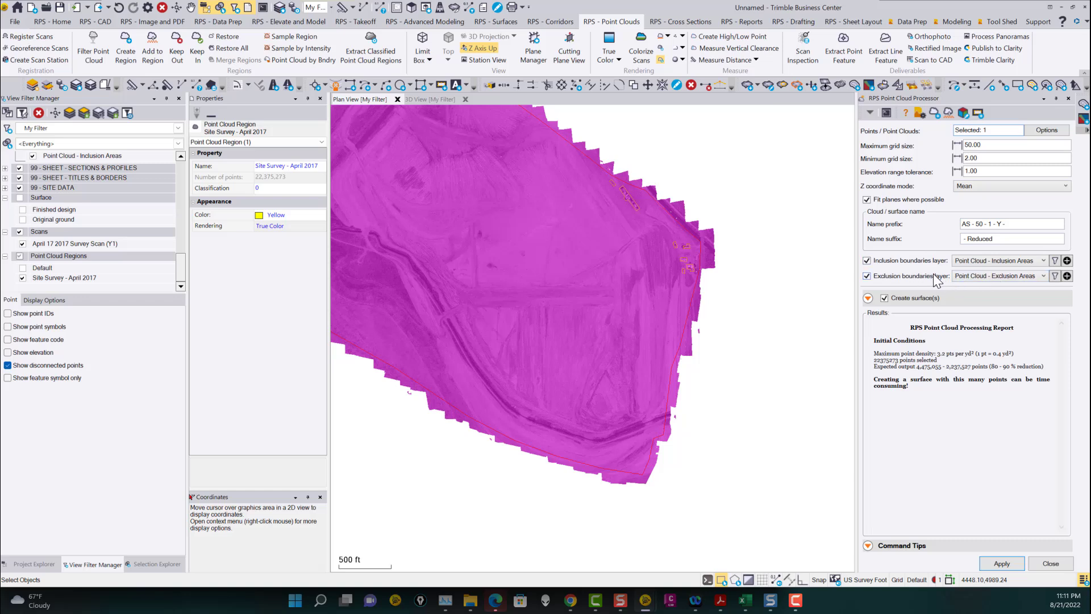
pyautogui.click(867, 298)
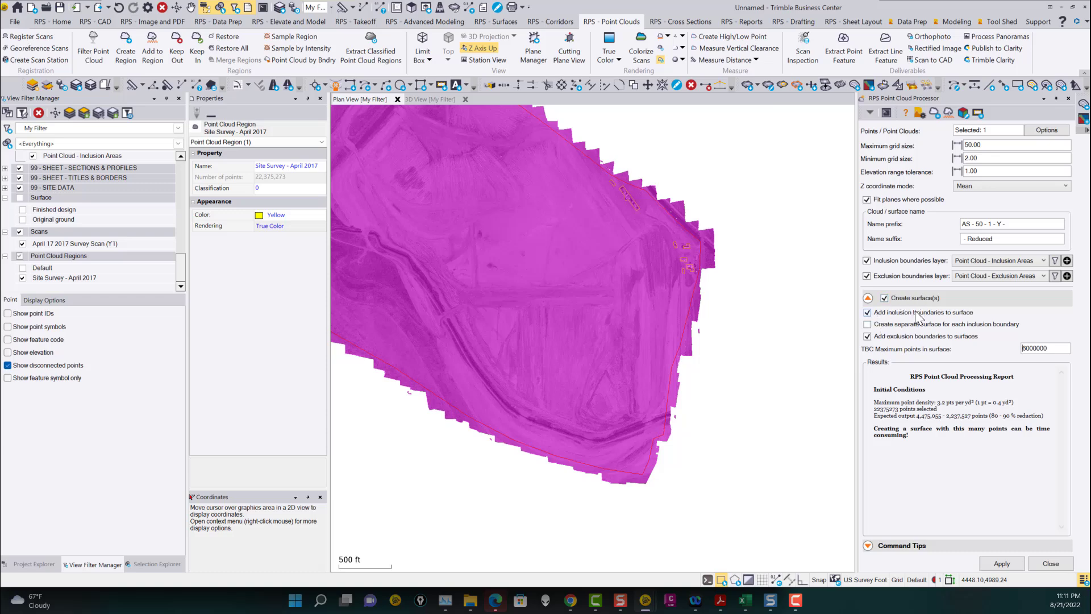
pyautogui.scroll(-2, 710, 321)
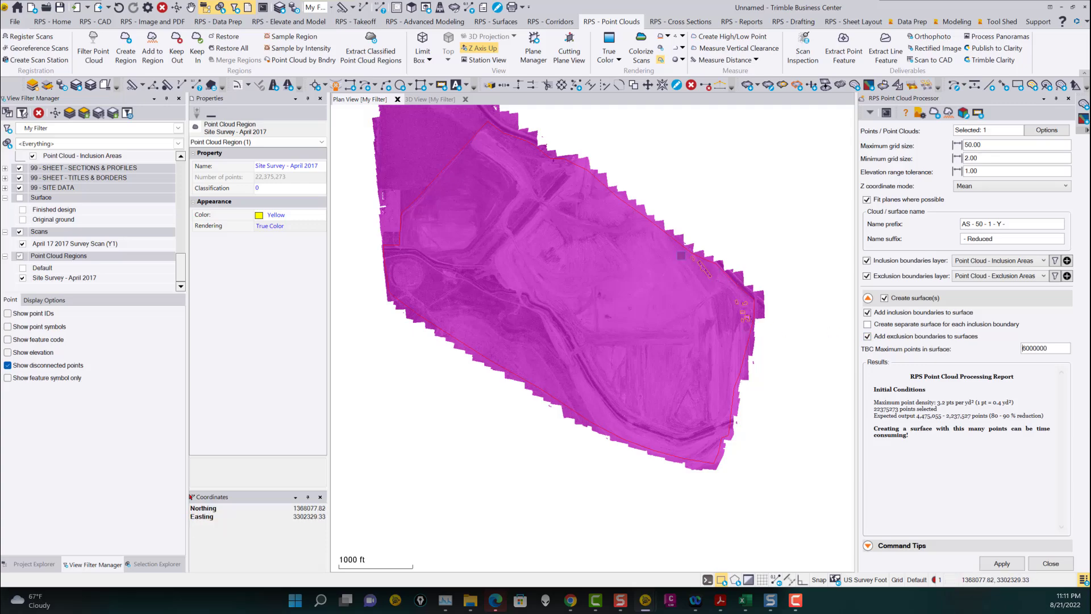
pyautogui.scroll(2, 694, 261)
pyautogui.scroll(2, 695, 262)
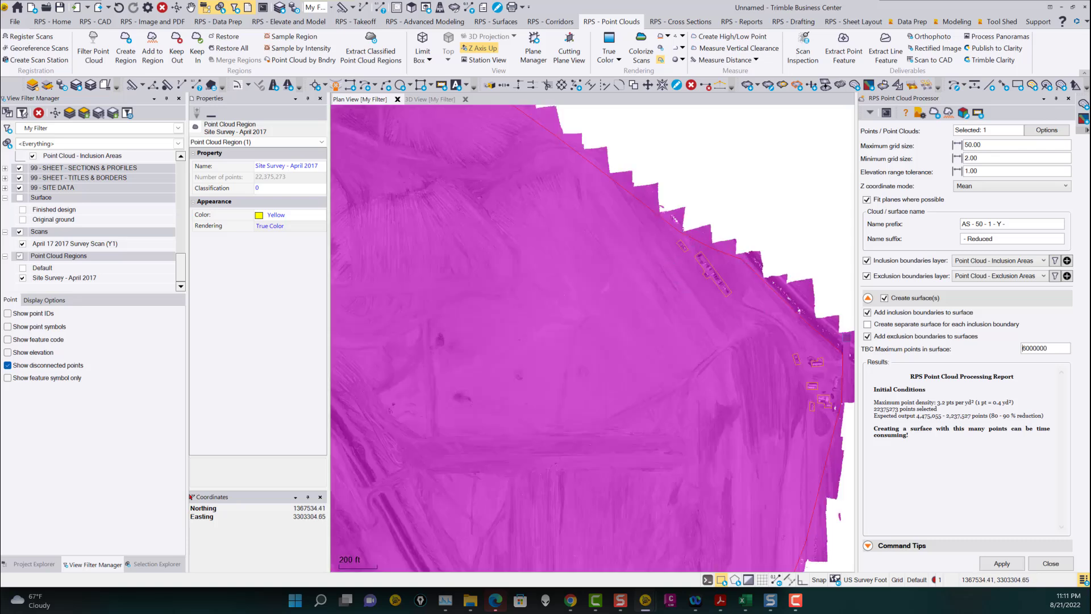
pyautogui.click(867, 336)
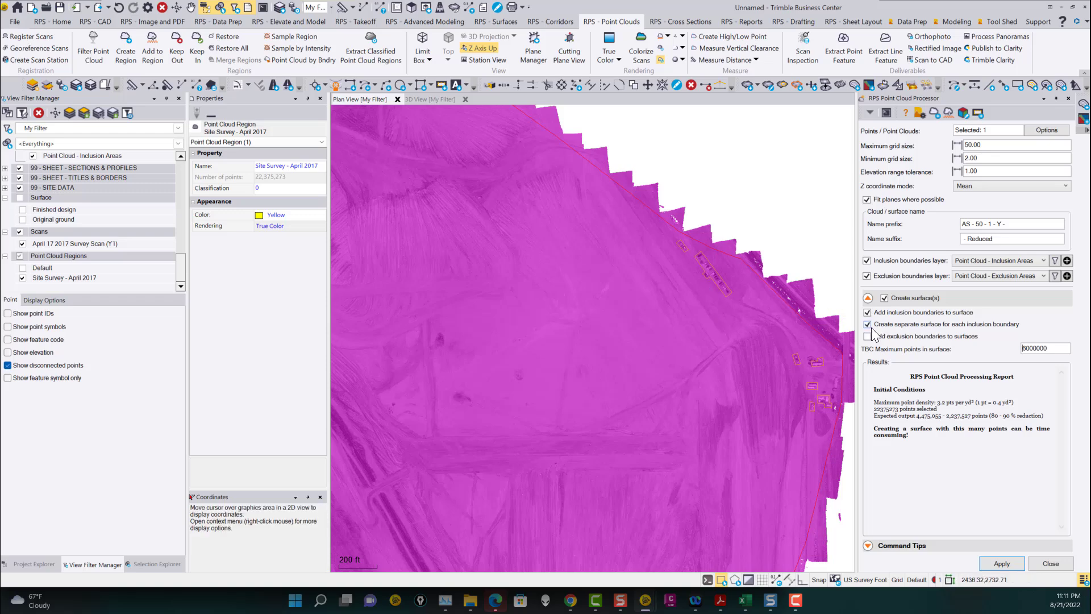
# Set the TBC maximum points in surface to 3000000.
pyautogui.scroll(-3, 660, 316)
pyautogui.scroll(-2, 660, 316)
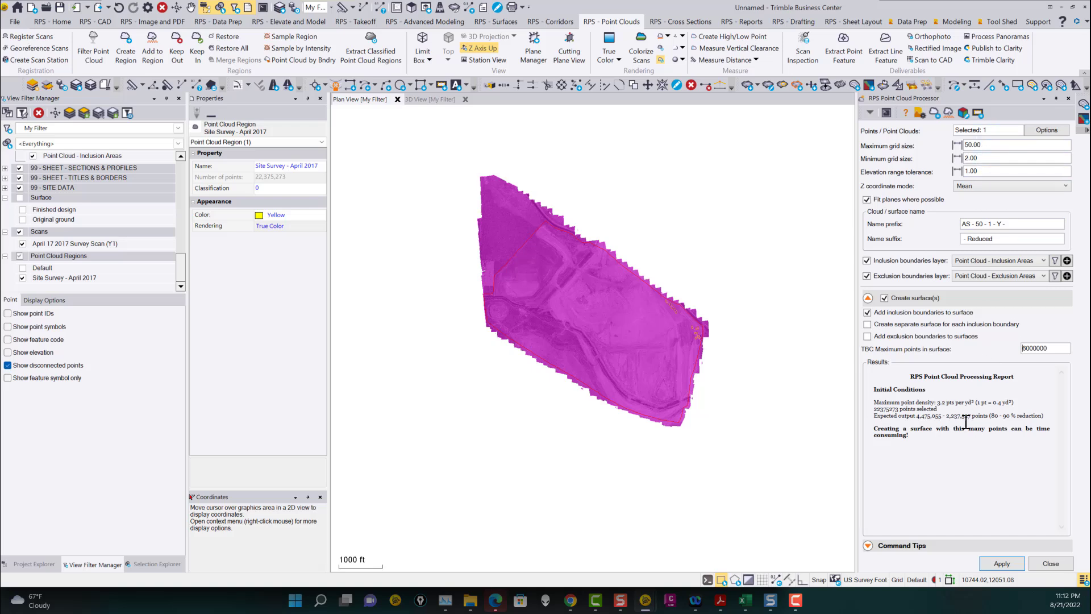
pyautogui.doubleClick(1061, 348)
pyautogui.write('3000000')
pyautogui.moveTo(1057, 346); pyautogui.dragTo(993, 346)
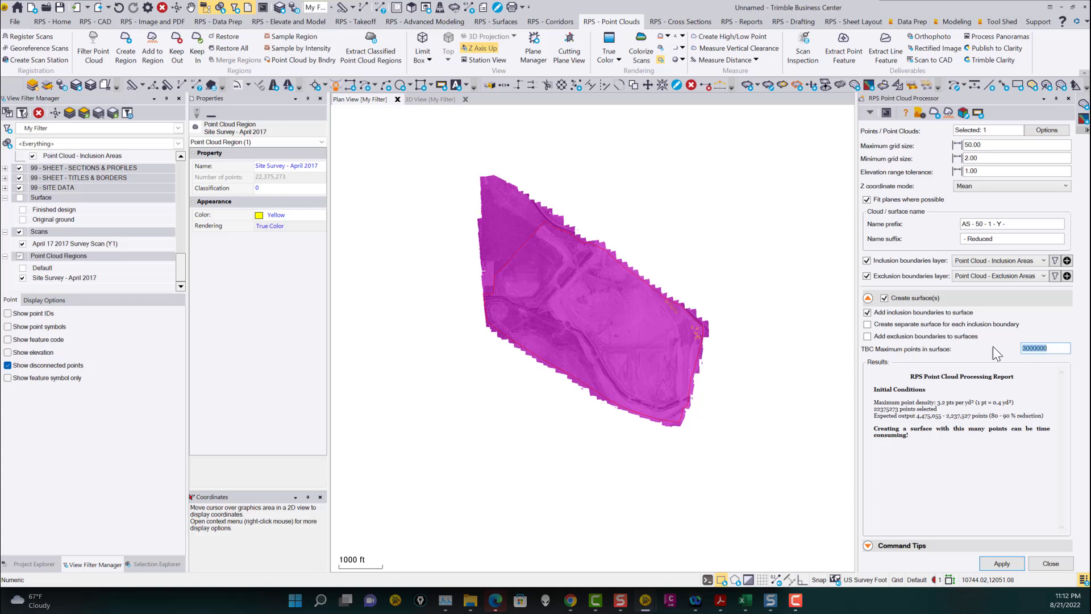
# Review the Point Clouds page of the program Options for surface point limits, then cancel.
pyautogui.click(1040, 21)
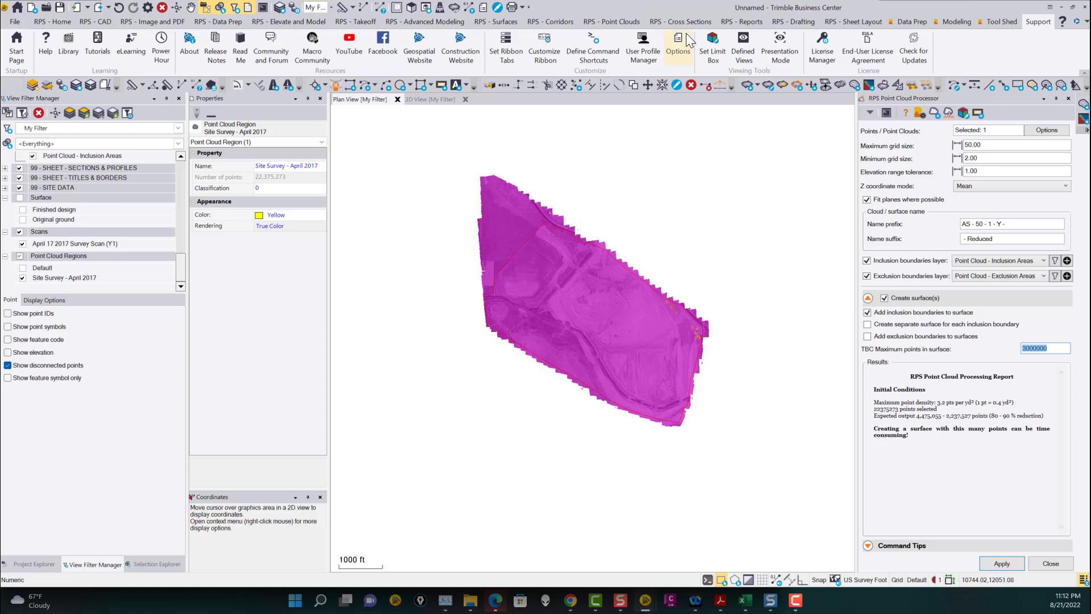
pyautogui.click(676, 55)
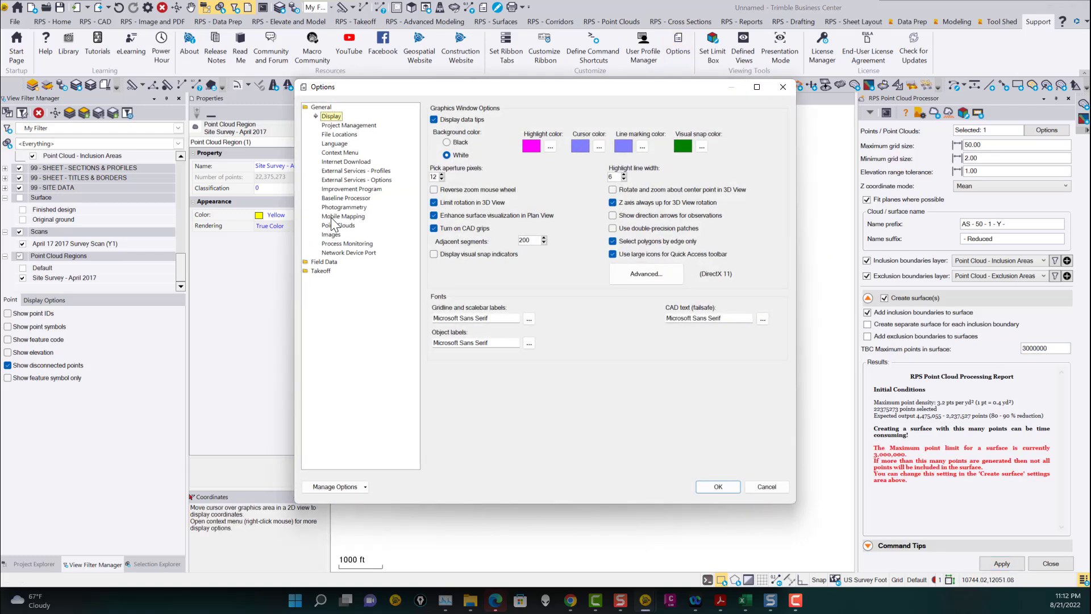
pyautogui.click(340, 225)
pyautogui.doubleClick(467, 130)
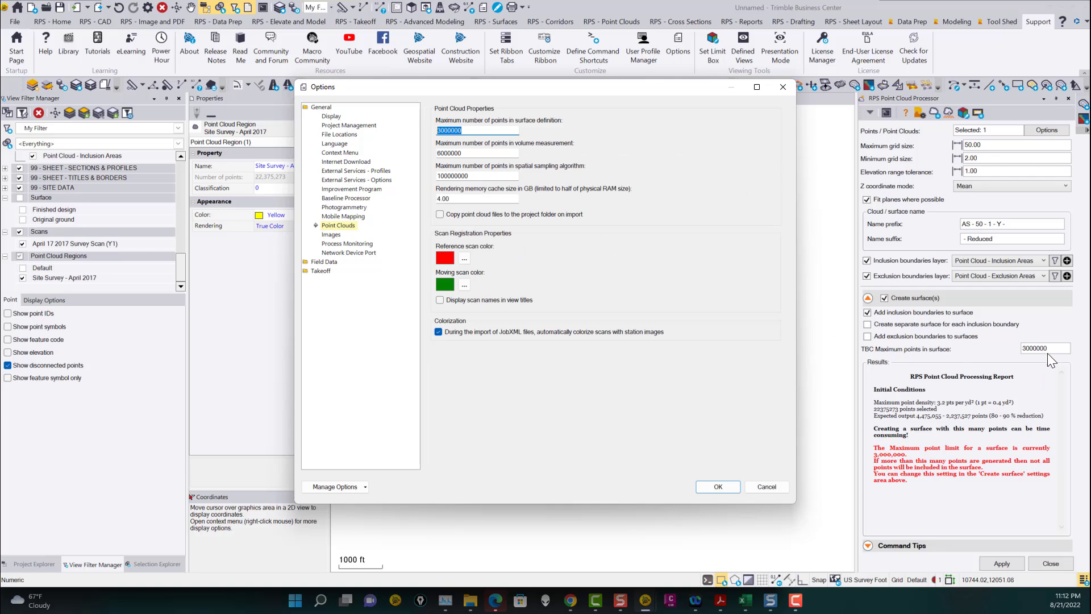
pyautogui.click(766, 486)
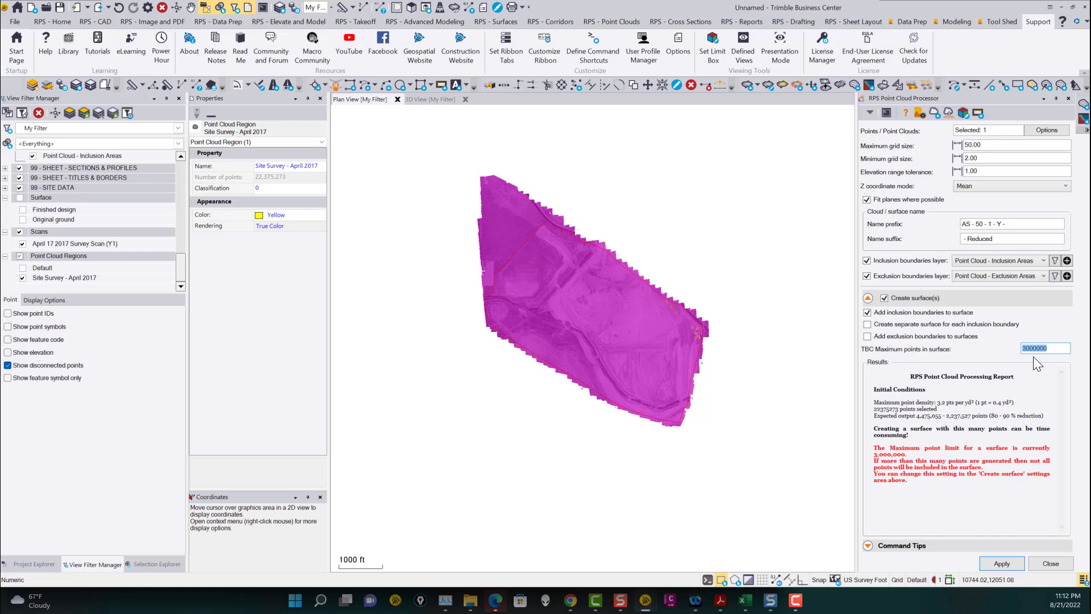
# Set the TBC maximum points in surface to 5000000 and apply the point cloud processing.
pyautogui.moveTo(1055, 346); pyautogui.dragTo(982, 368)
pyautogui.write('5')
pyautogui.click(1045, 383)
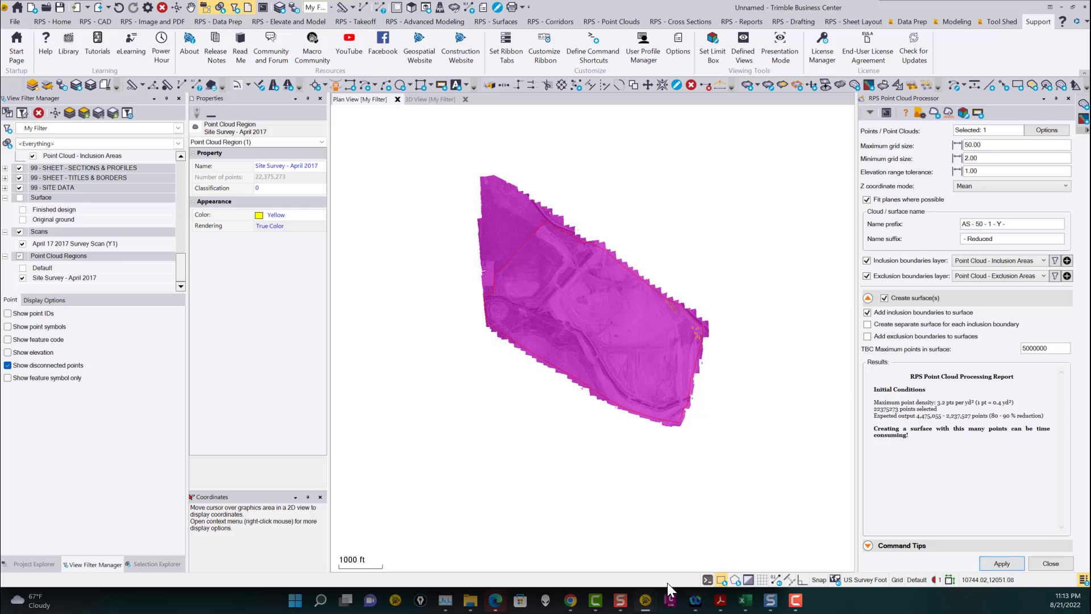
pyautogui.click(1003, 564)
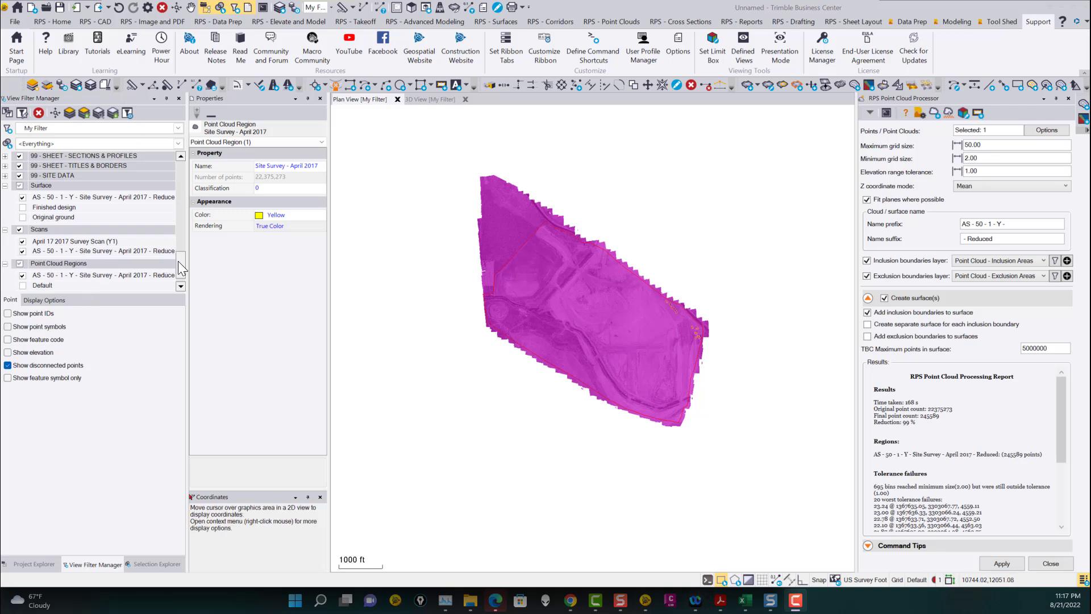
# Hide the April 17 2017 Survey Scan in the view filter and widen the filter panel.
pyautogui.scroll(-1, 183, 277)
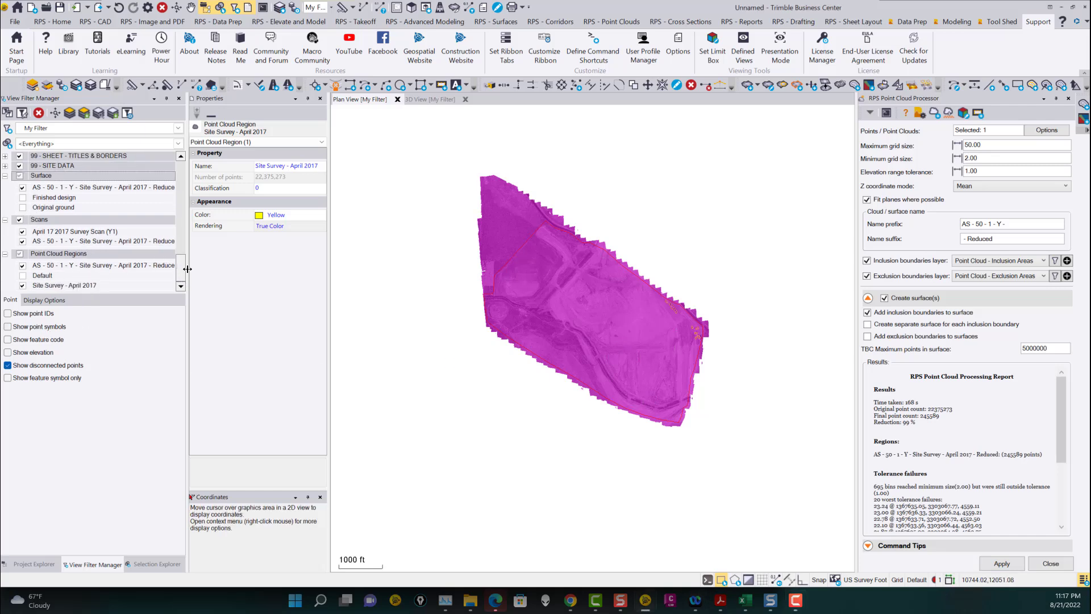
pyautogui.click(23, 232)
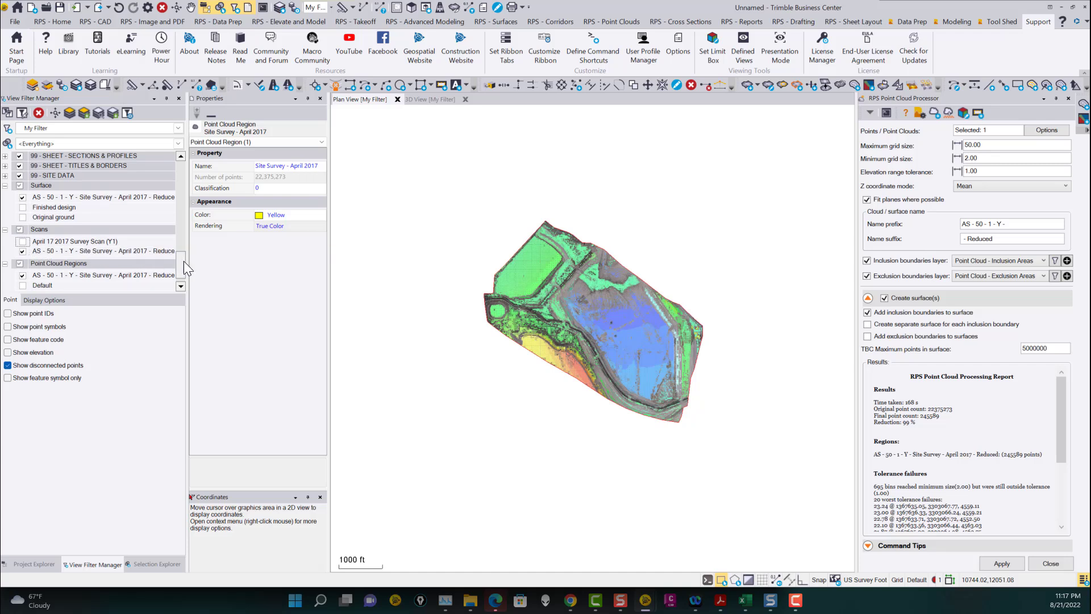
pyautogui.moveTo(189, 244); pyautogui.dragTo(211, 245)
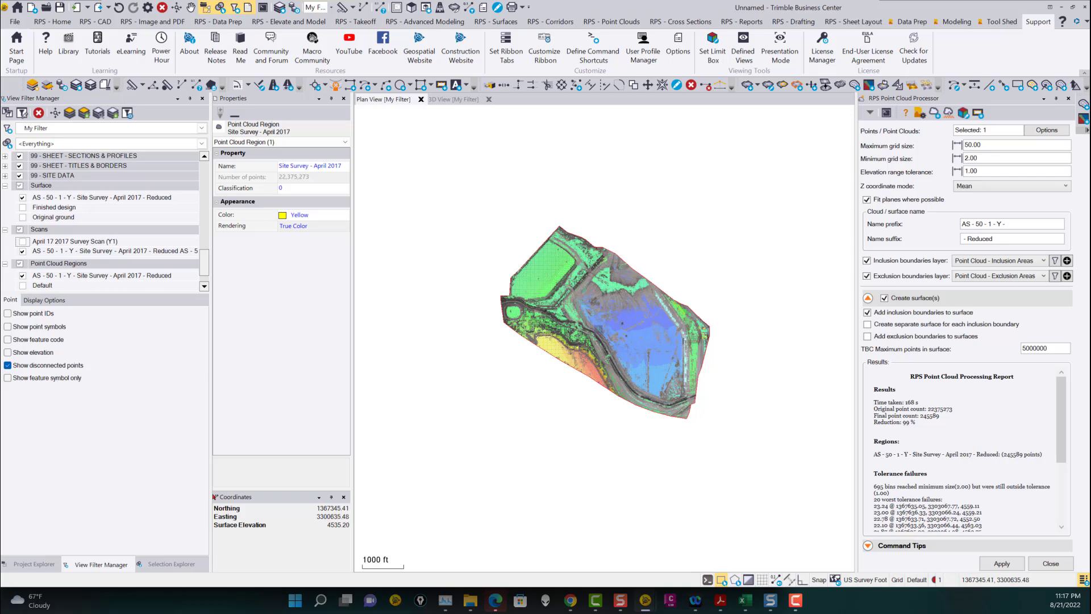
# Hide the AS - 50 - 1 - Y - Site Survey - April 2017 - Reduced surface to show only the reduced cloud.
pyautogui.scroll(5, 597, 328)
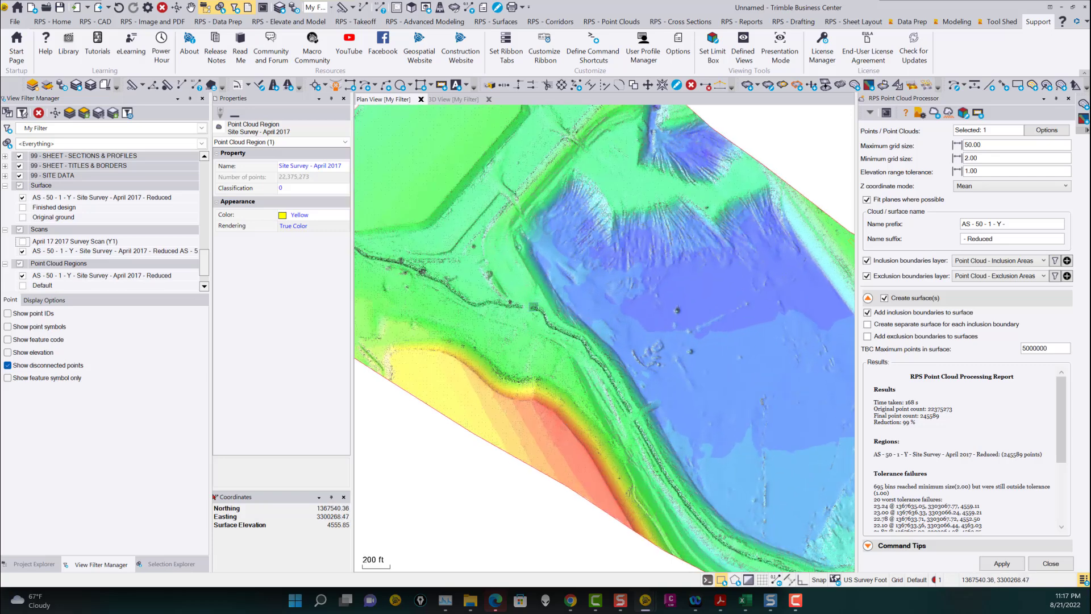
pyautogui.click(22, 197)
pyautogui.scroll(-5, 595, 271)
pyautogui.scroll(2, 595, 270)
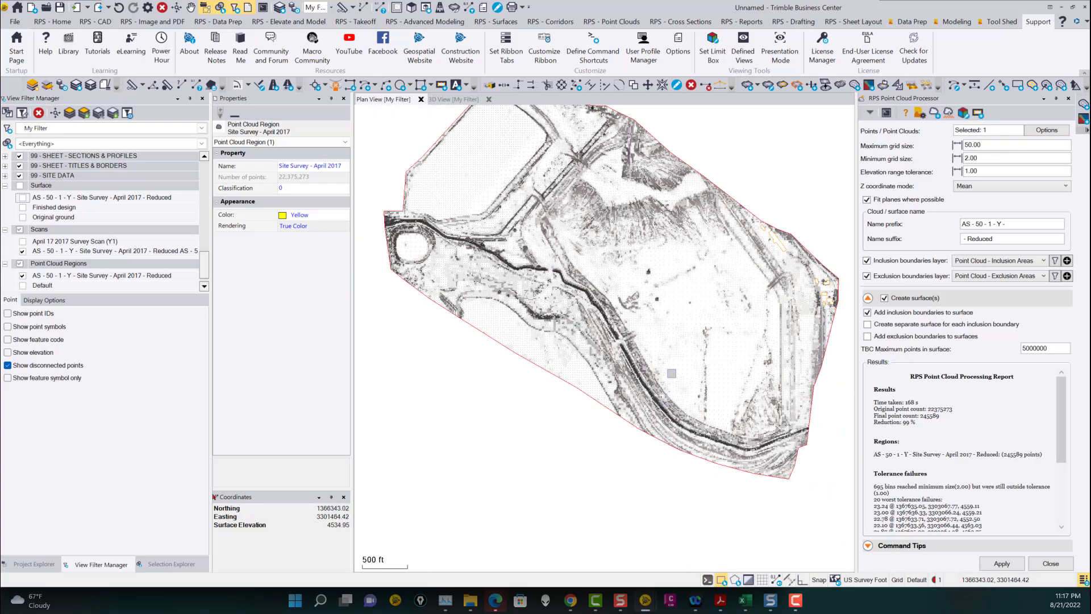
pyautogui.scroll(2, 671, 378)
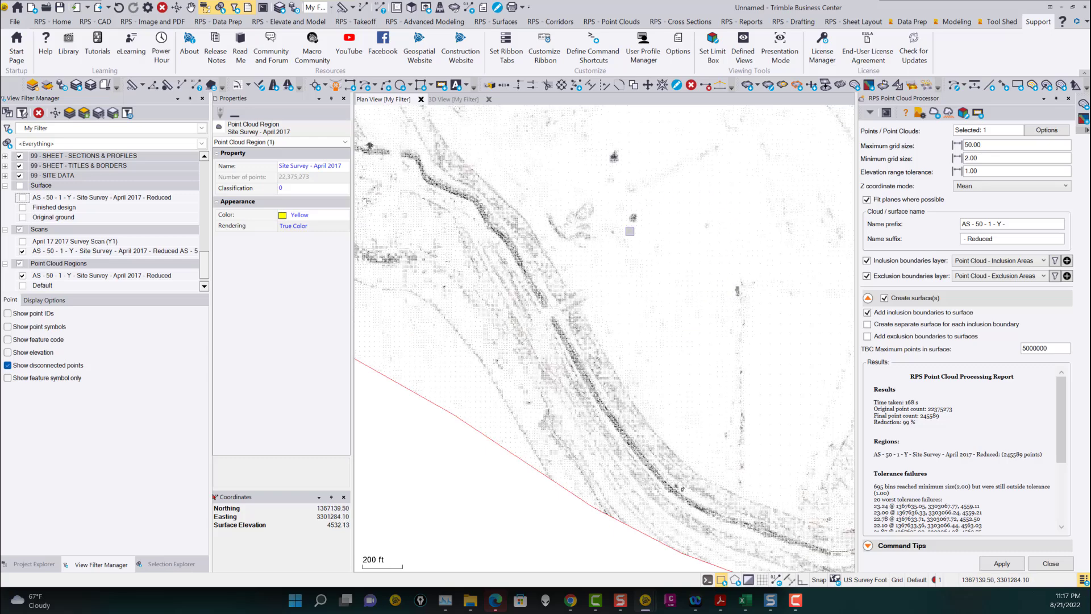
pyautogui.moveTo(704, 237); pyautogui.dragTo(636, 317, button='middle')
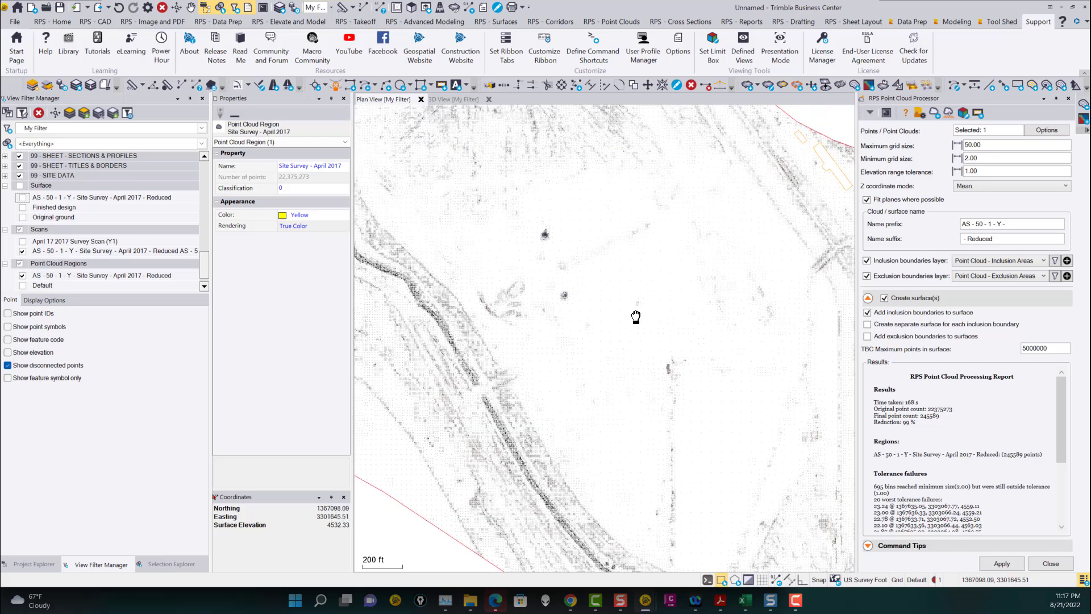
pyautogui.scroll(1, 629, 402)
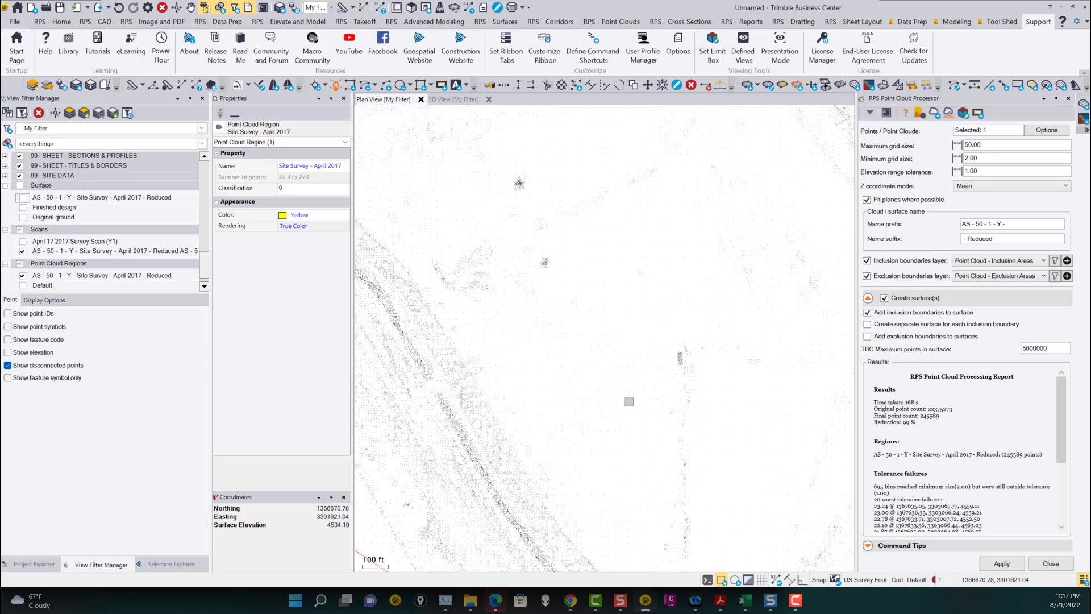
pyautogui.scroll(1, 610, 384)
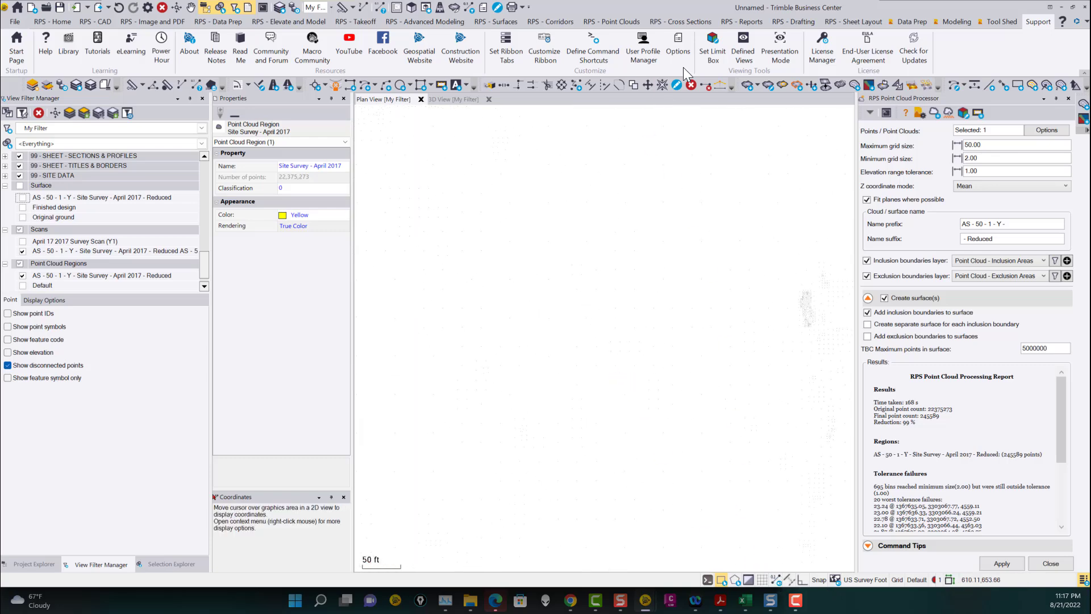
# Change the point cloud point display setting for the rendered clouds.
pyautogui.click(625, 22)
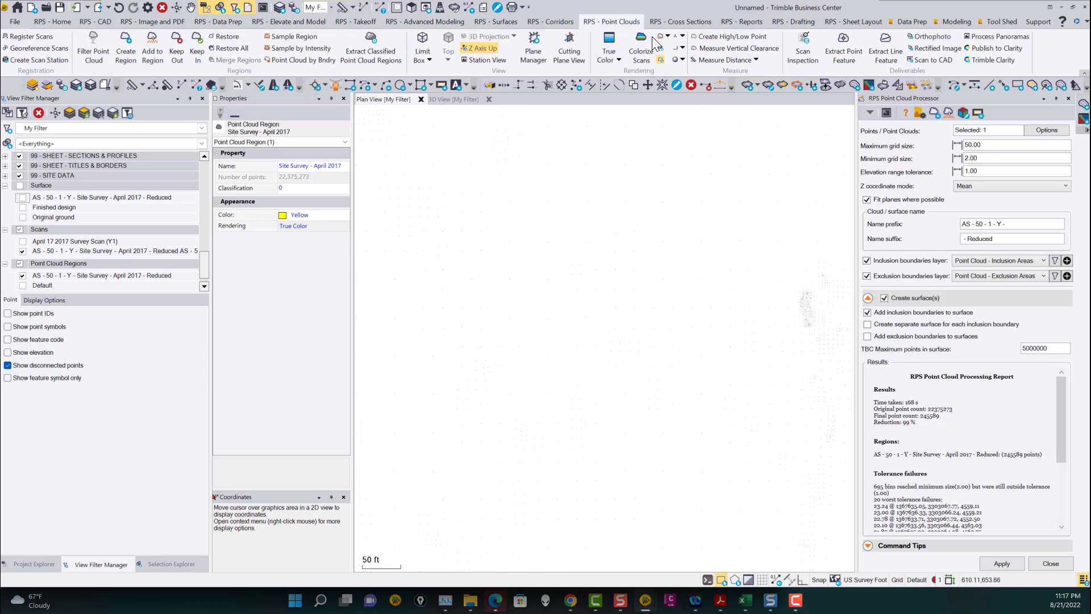
pyautogui.click(682, 36)
pyautogui.click(692, 71)
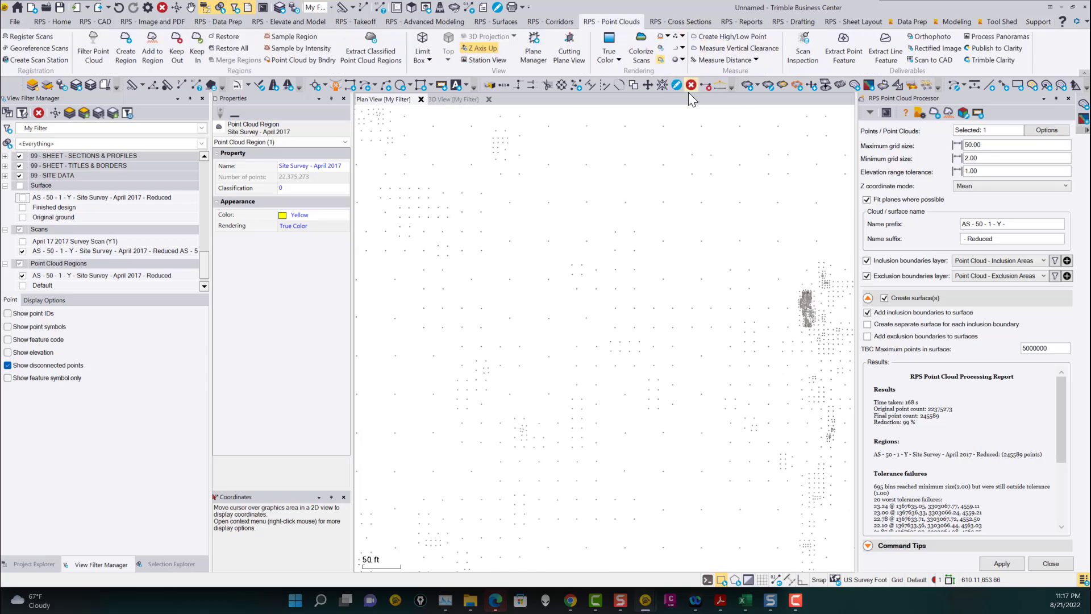
# Examine the reduced point cloud's point density across different parts of the site.
pyautogui.scroll(-2, 626, 345)
pyautogui.scroll(-2, 627, 346)
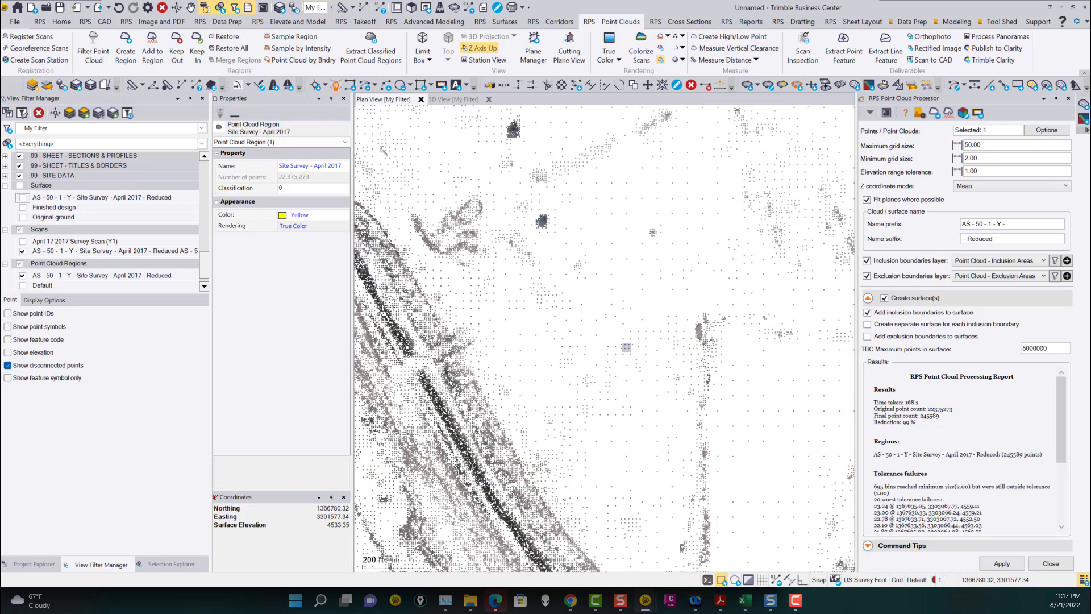
pyautogui.scroll(4, 607, 317)
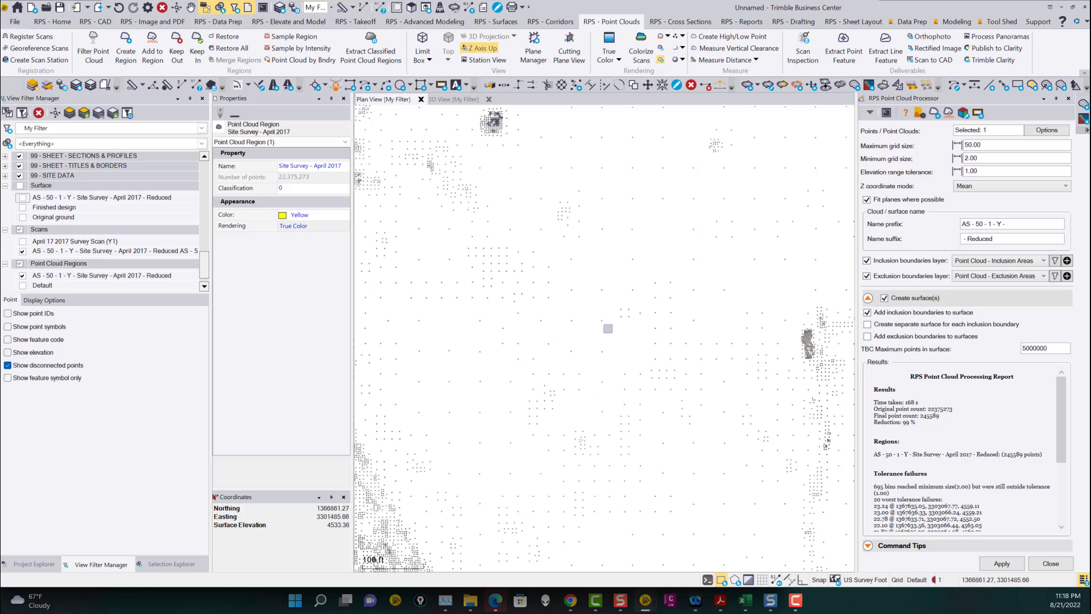
pyautogui.scroll(-5, 608, 329)
pyautogui.scroll(3, 630, 361)
pyautogui.scroll(2, 644, 352)
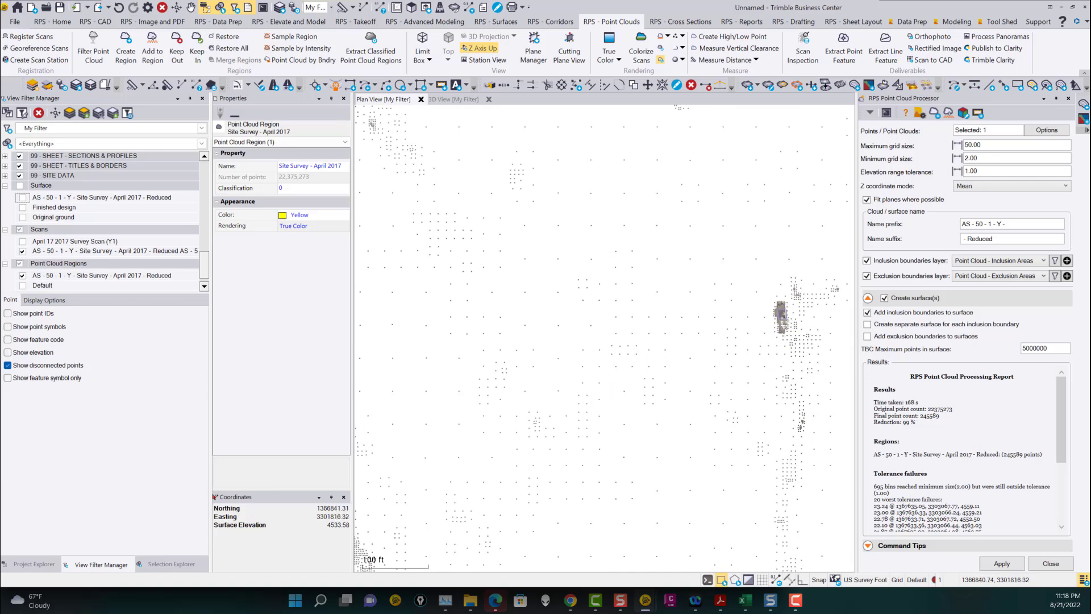
pyautogui.scroll(5, 779, 316)
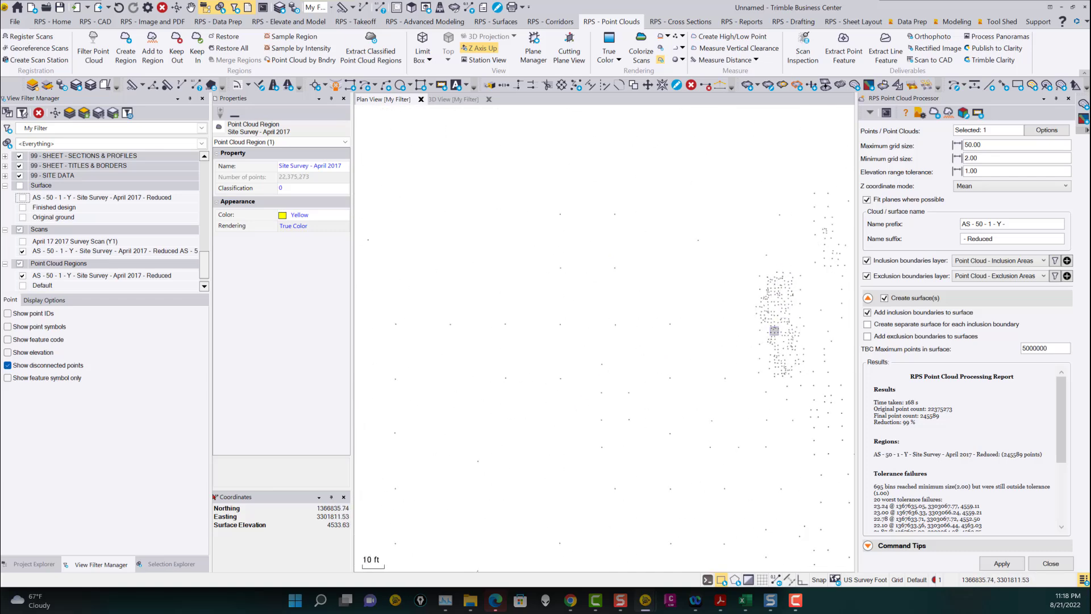
pyautogui.scroll(3, 778, 292)
pyautogui.scroll(2, 776, 311)
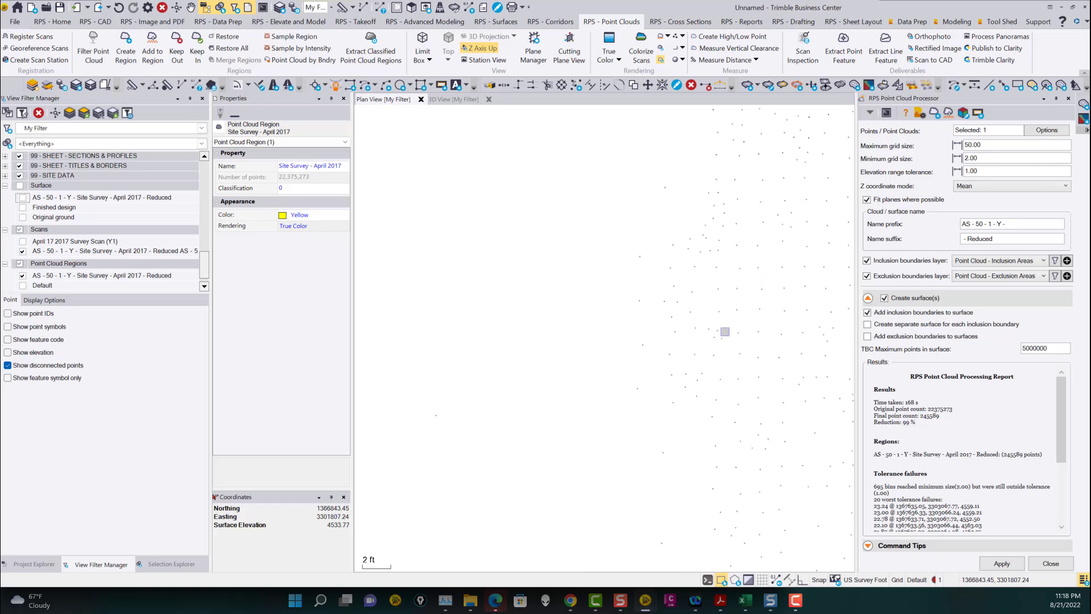
pyautogui.scroll(-5, 774, 279)
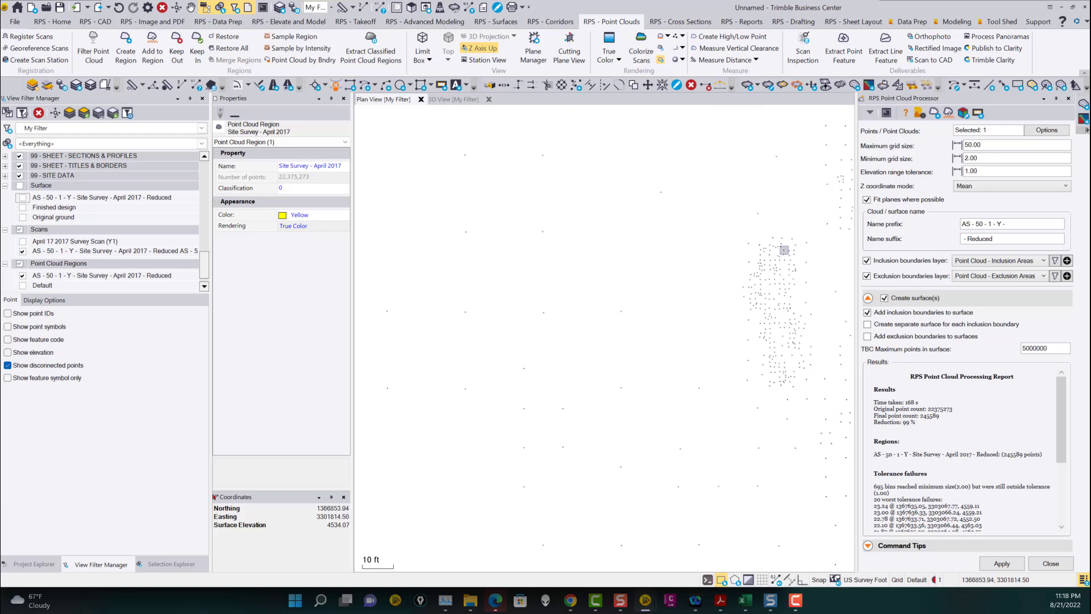
pyautogui.scroll(-8, 776, 362)
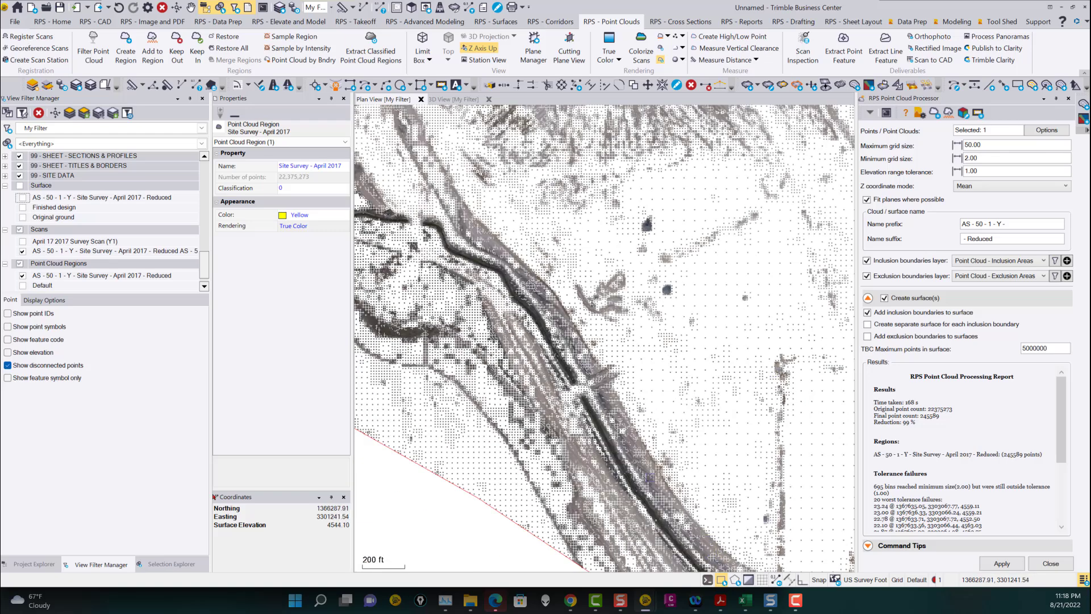
pyautogui.moveTo(495, 243); pyautogui.dragTo(619, 469, button='middle')
pyautogui.scroll(-2, 532, 322)
pyautogui.moveTo(532, 322); pyautogui.dragTo(624, 391, button='middle')
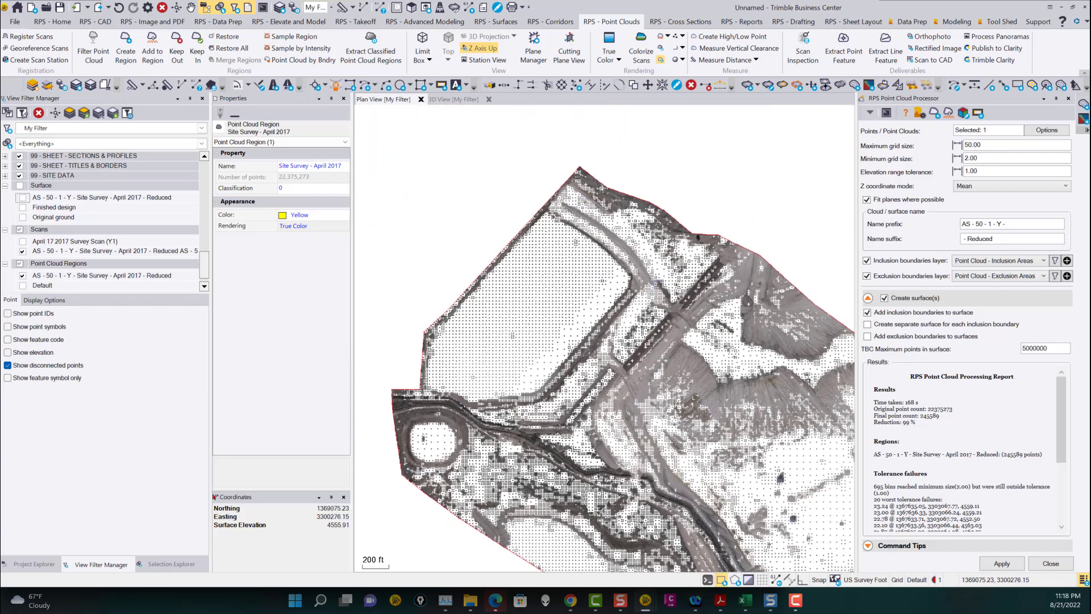
pyautogui.scroll(2, 596, 361)
pyautogui.scroll(3, 593, 358)
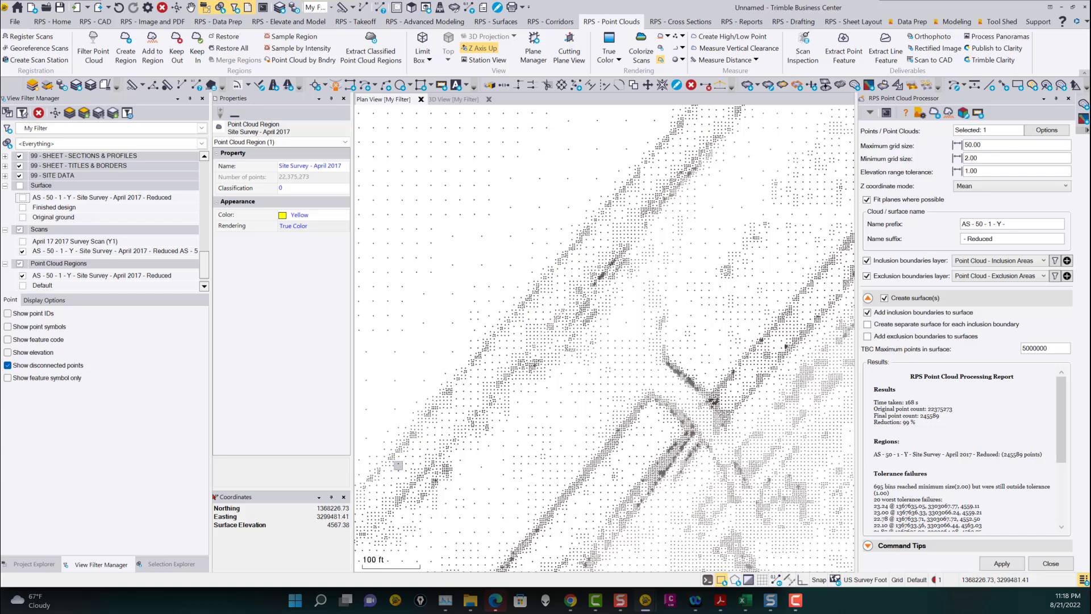
# Toggle the April 17 2017 Survey Scan on and off to compare it with the reduced cloud.
pyautogui.click(23, 241)
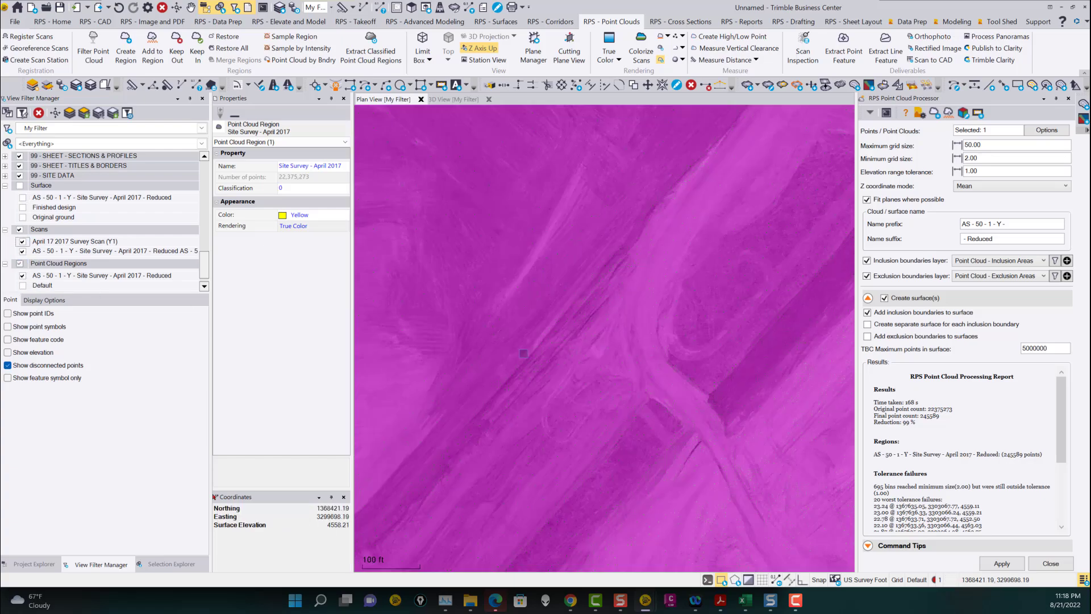
pyautogui.scroll(2, 605, 310)
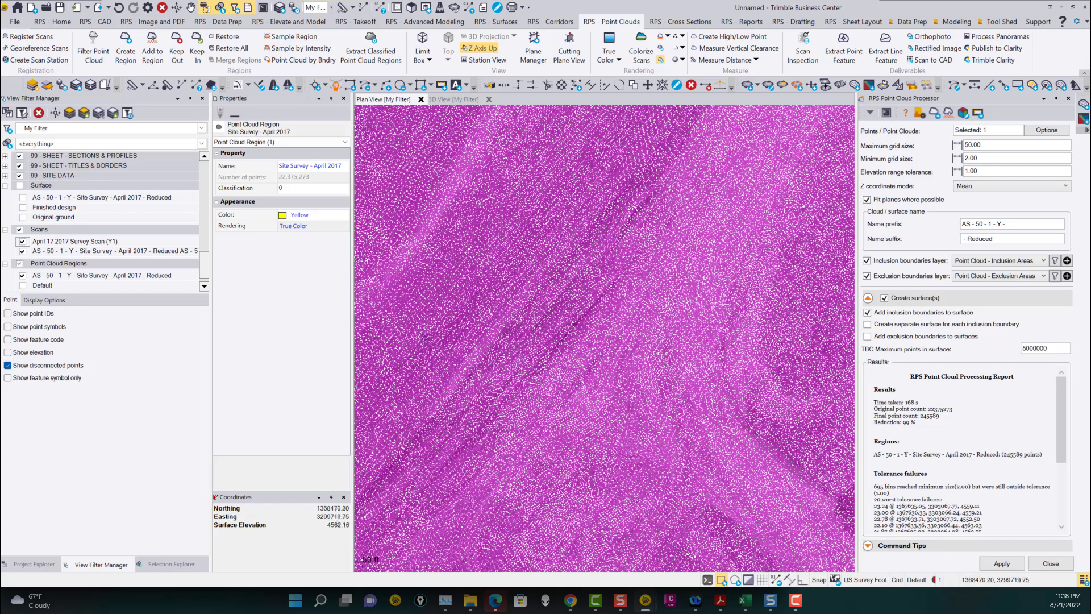
pyautogui.click(23, 241)
pyautogui.scroll(-4, 634, 317)
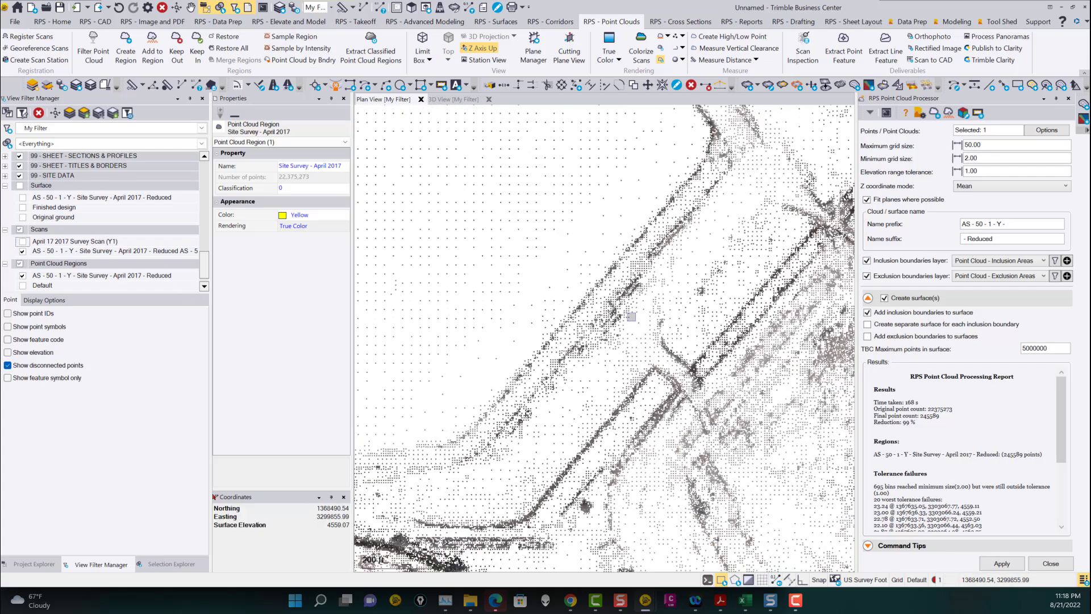
# Select the reduced point cloud region in the view to inspect its properties.
pyautogui.click(641, 346)
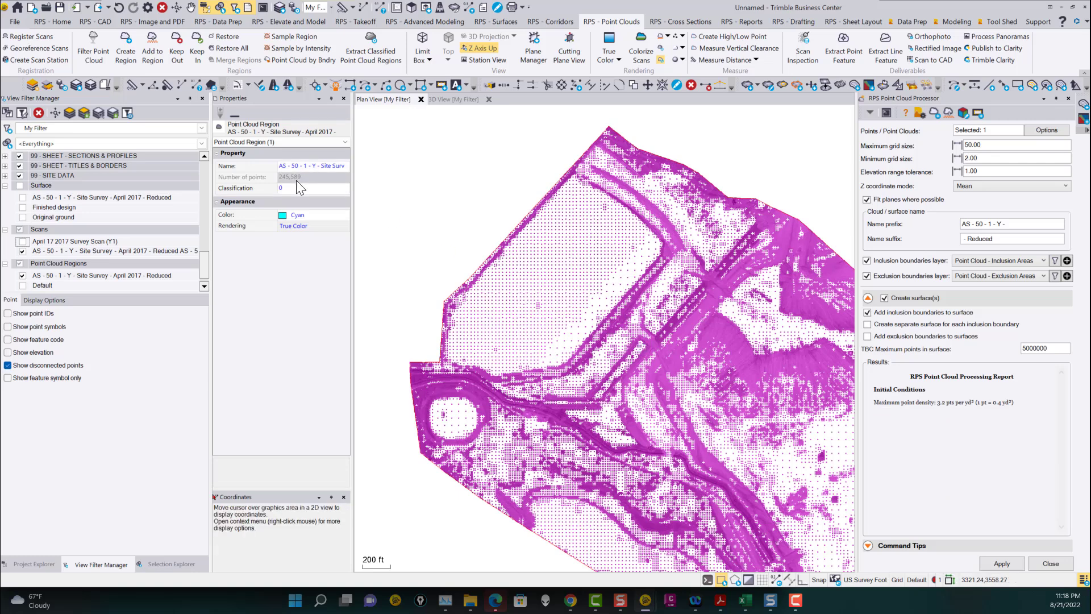
pyautogui.scroll(-3, 501, 292)
pyautogui.scroll(-2, 501, 292)
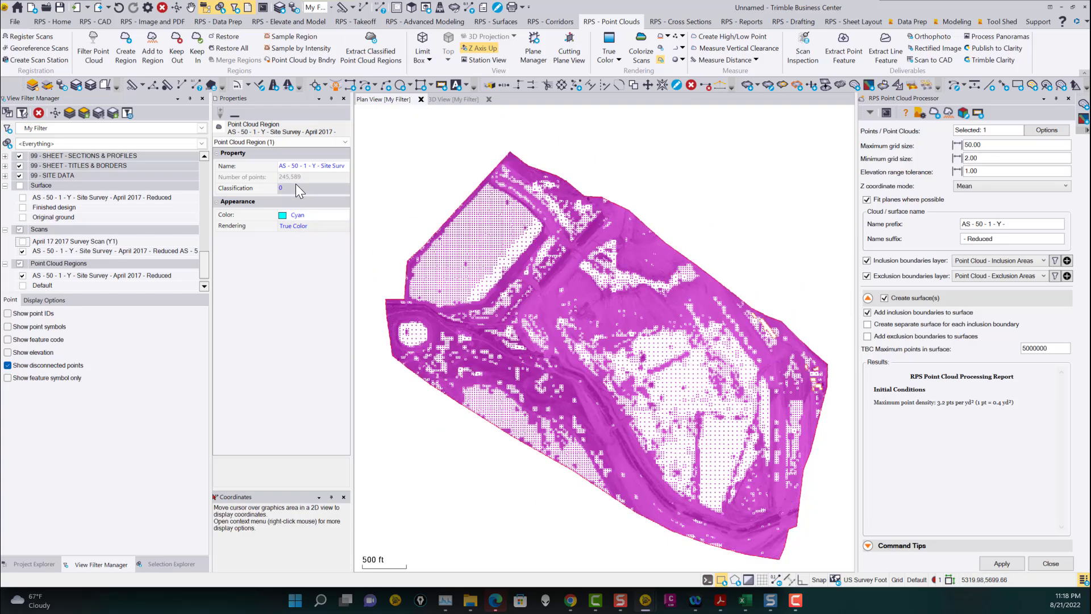
# Hide the reduced scan and show the reduced surface in the view filter.
pyautogui.click(22, 251)
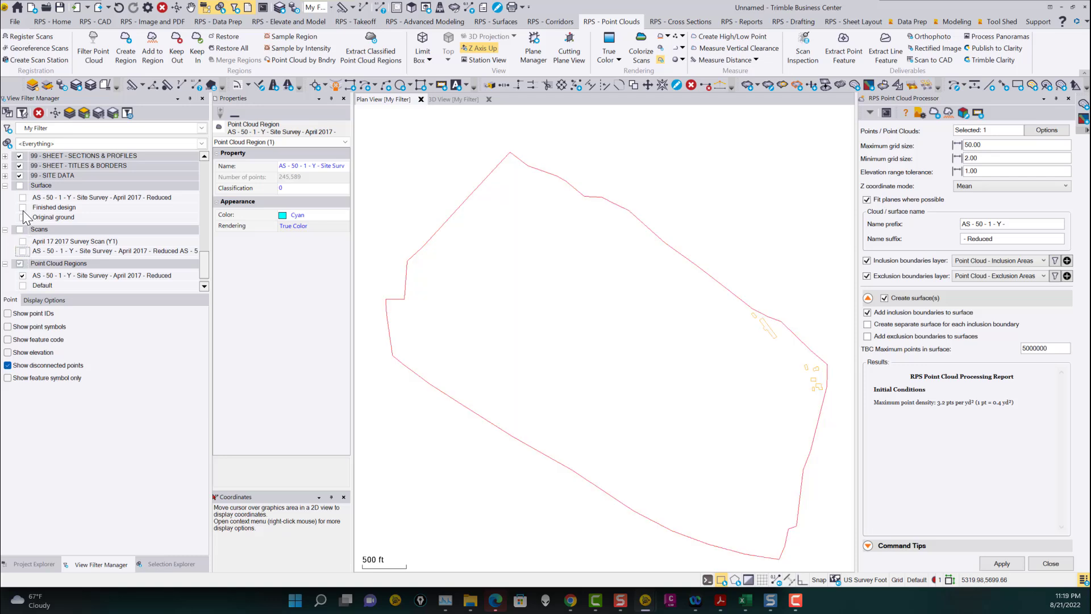
pyautogui.click(23, 197)
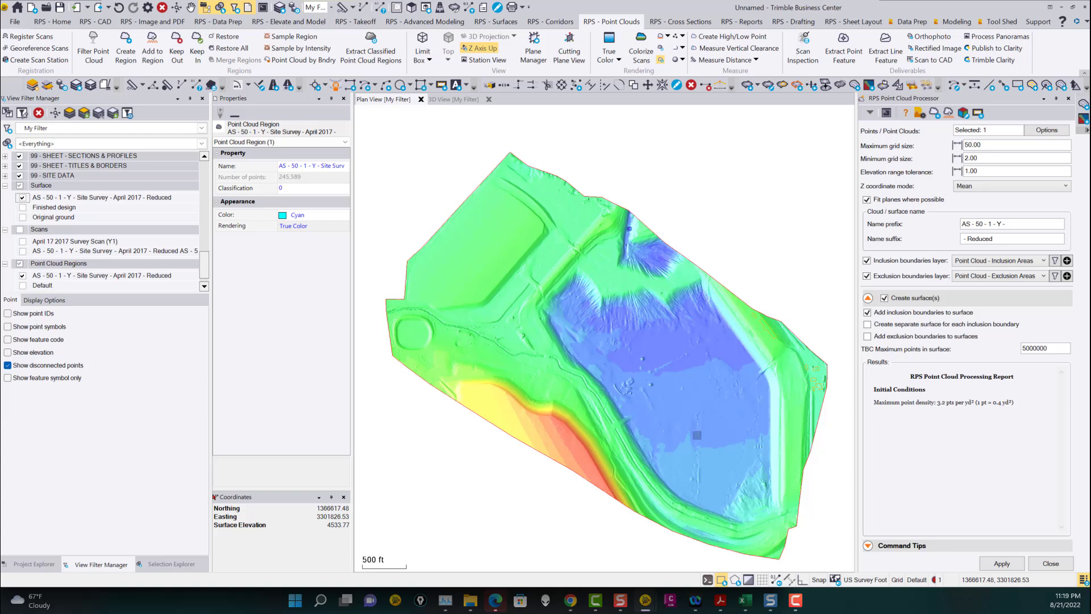
pyautogui.scroll(2, 606, 298)
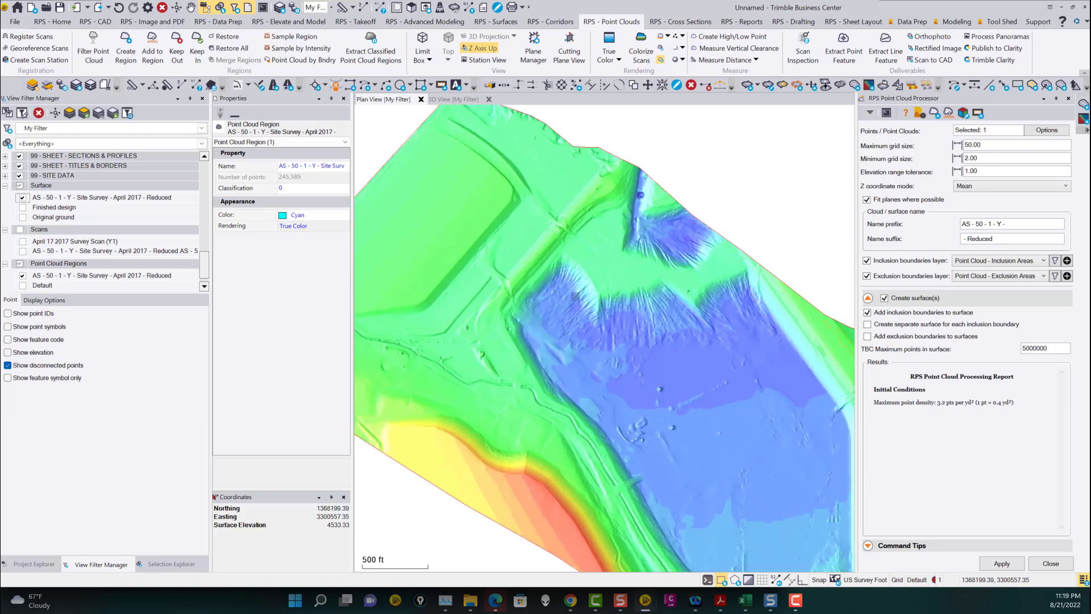
# Inspect the reduced surface's properties, then examine its elevation shading across the site in plan view.
pyautogui.click(627, 324)
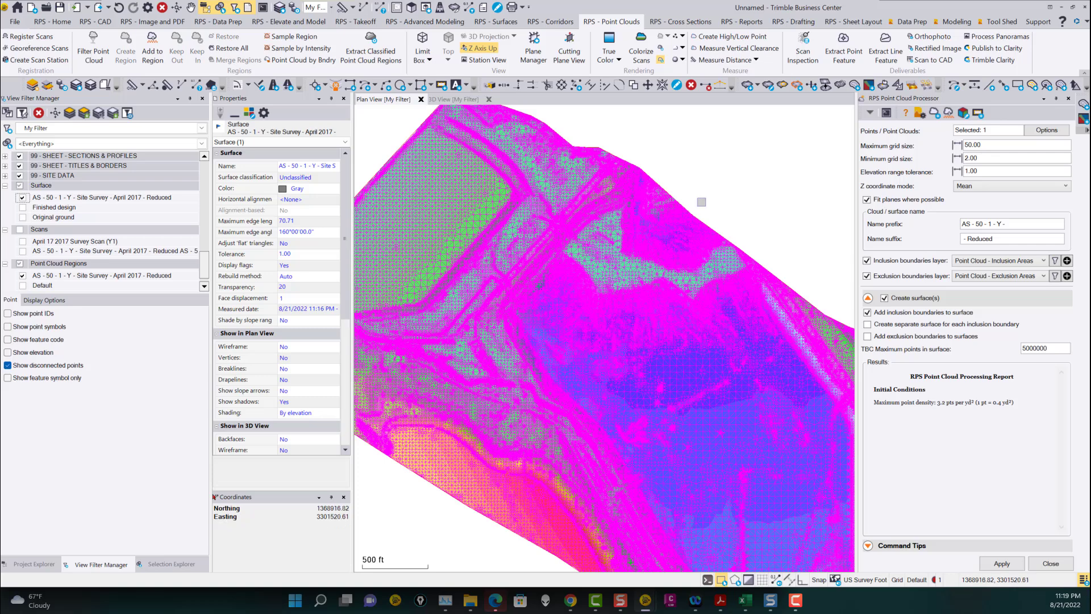
pyautogui.click(701, 202)
pyautogui.scroll(3, 543, 327)
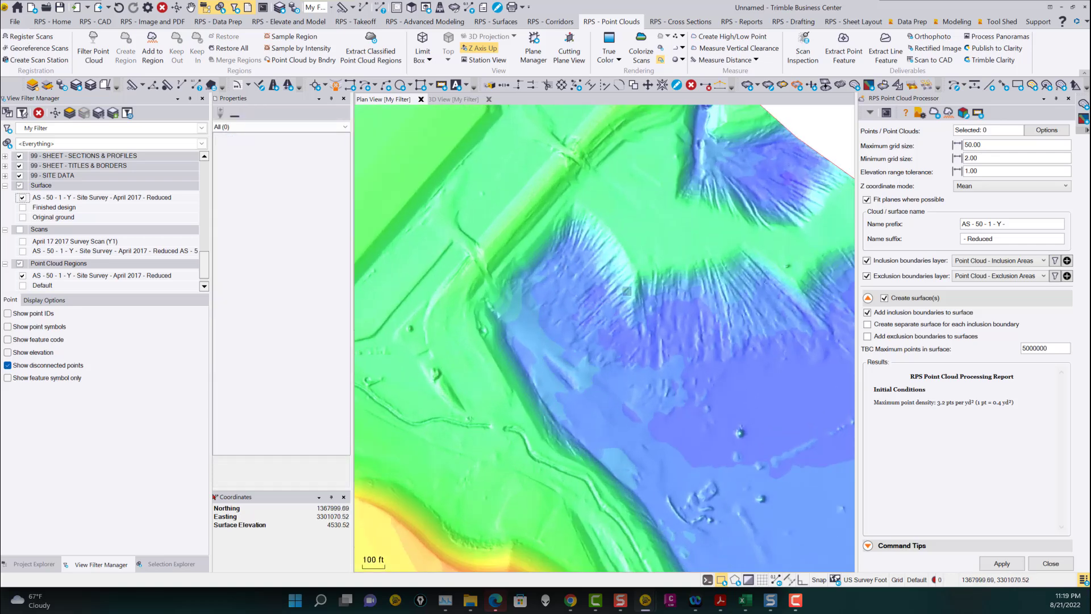
pyautogui.moveTo(767, 296); pyautogui.dragTo(658, 310, button='middle')
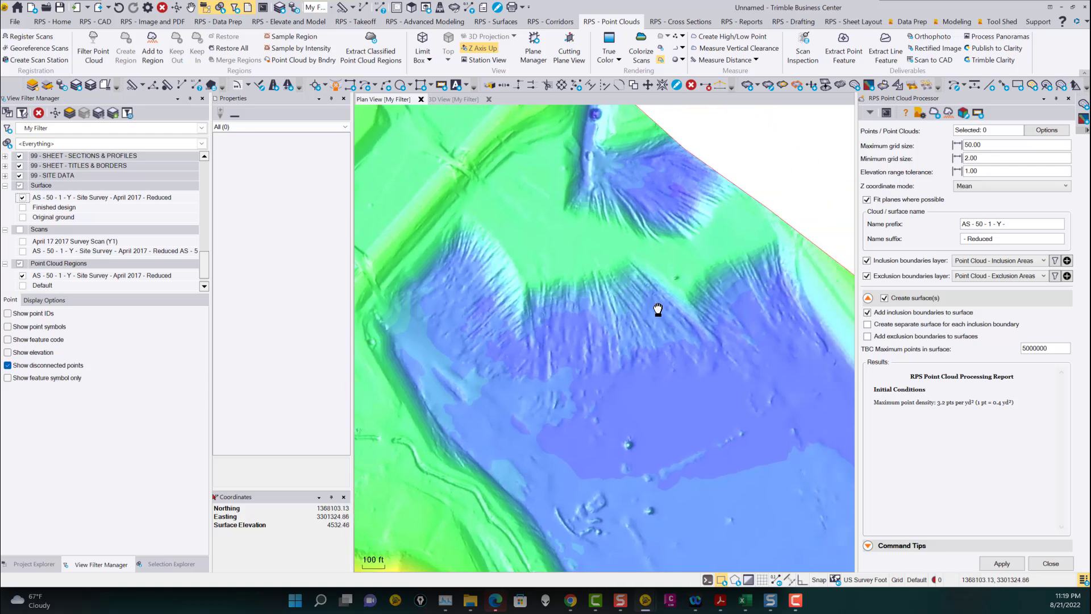
pyautogui.scroll(-3, 652, 233)
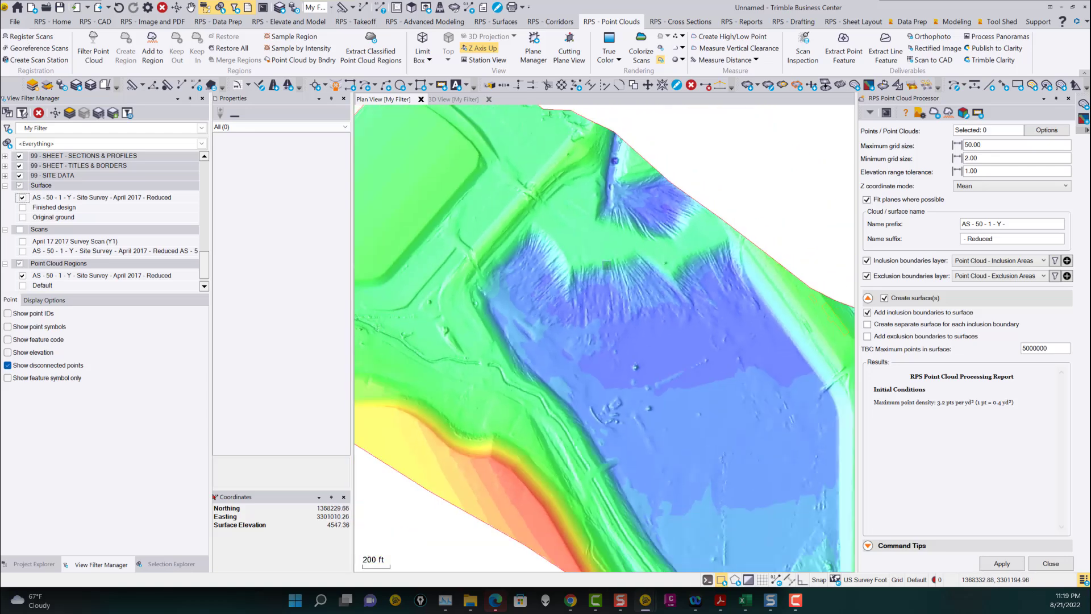
pyautogui.scroll(4, 628, 230)
pyautogui.scroll(2, 628, 230)
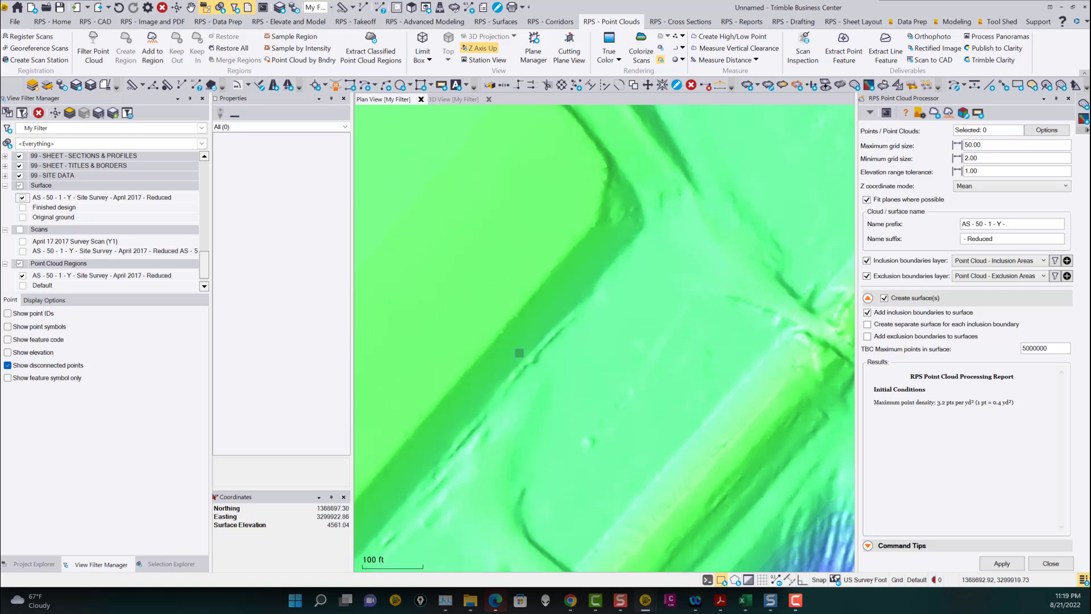
pyautogui.scroll(-3, 562, 296)
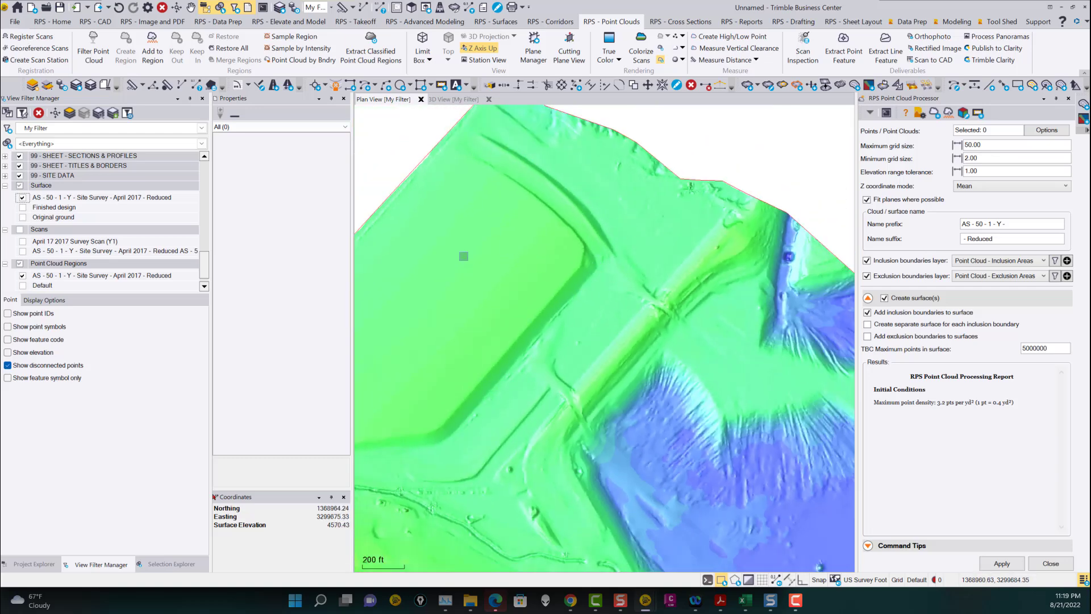
pyautogui.scroll(-2, 562, 313)
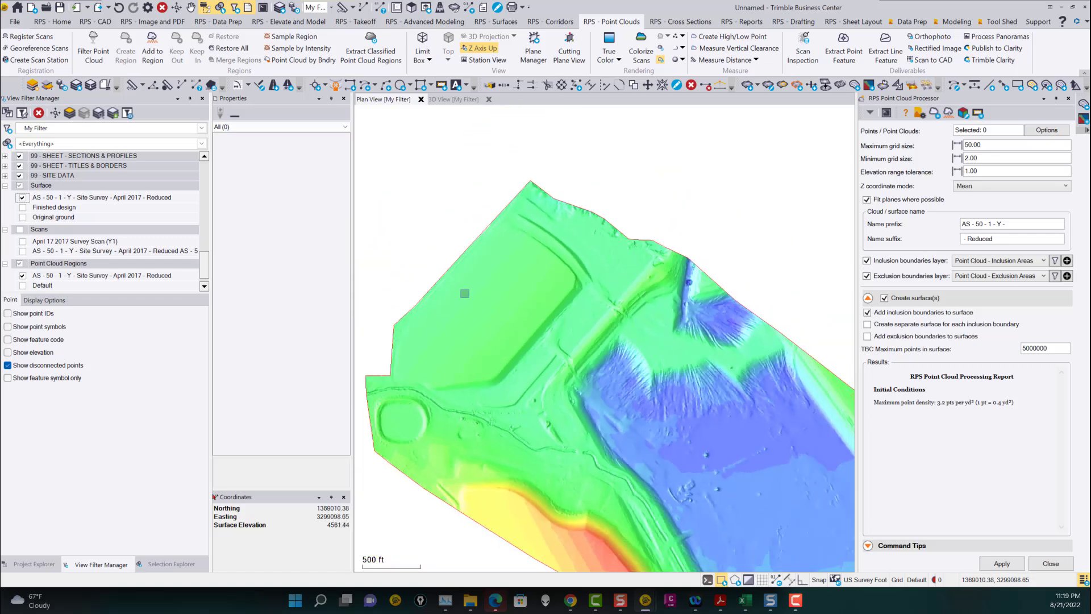
pyautogui.scroll(2, 588, 270)
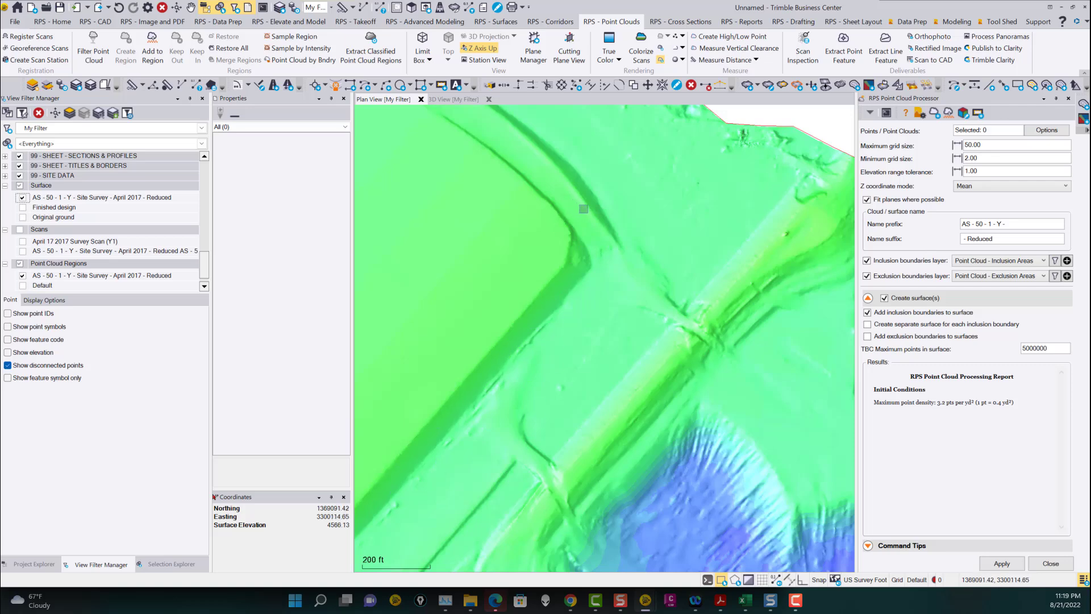
# Switch to the 3D view and examine the reduced surface's terrain from several angles and zoom levels.
pyautogui.click(457, 100)
pyautogui.scroll(5, 510, 250)
pyautogui.scroll(6, 511, 251)
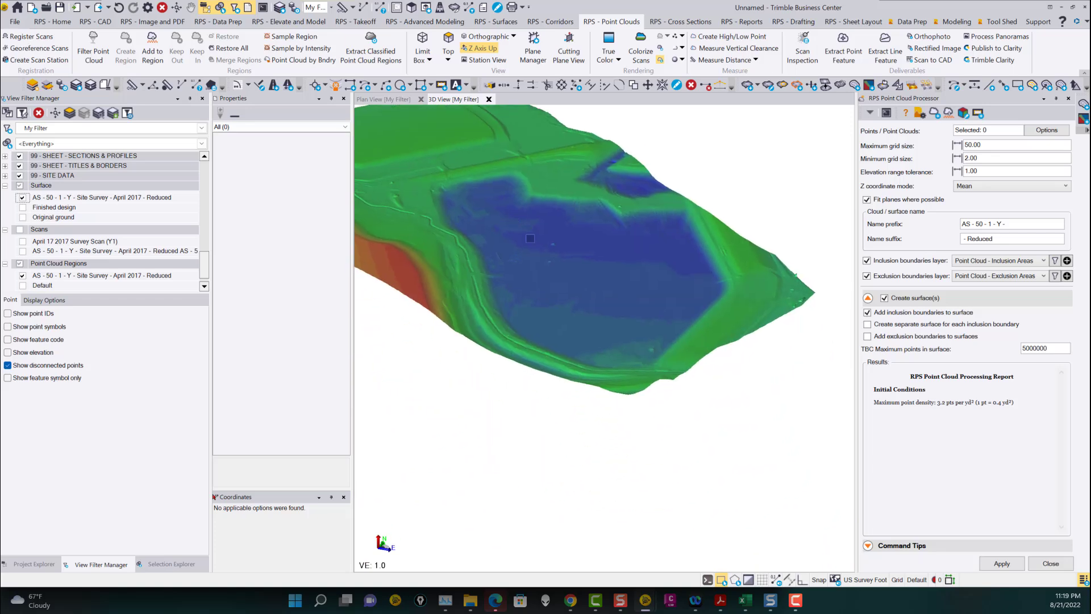
pyautogui.moveTo(535, 270); pyautogui.dragTo(581, 265)
pyautogui.scroll(3, 628, 239)
pyautogui.moveTo(598, 241)
pyautogui.mouseDown(button='right')
pyautogui.moveTo(651, 257)
pyautogui.moveTo(622, 250)
pyautogui.moveTo(761, 392)
pyautogui.moveTo(779, 343)
pyautogui.moveTo(689, 342)
pyautogui.moveTo(624, 323)
pyautogui.mouseUp(button='right')
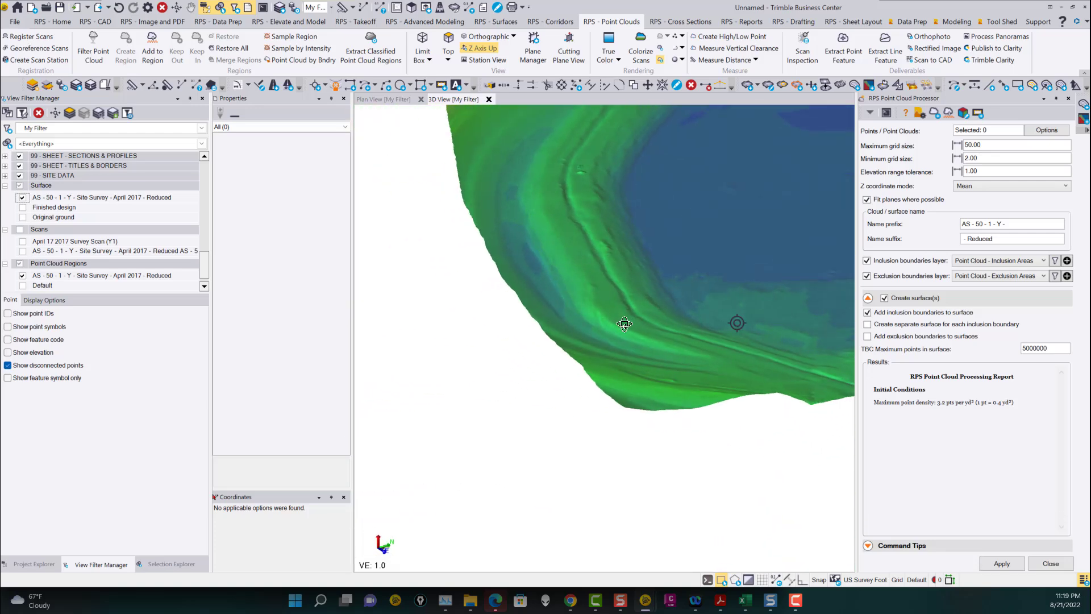
pyautogui.moveTo(563, 179); pyautogui.dragTo(656, 380, button='middle')
pyautogui.moveTo(762, 231); pyautogui.dragTo(573, 308, button='middle')
pyautogui.moveTo(576, 310)
pyautogui.mouseDown(button='right')
pyautogui.moveTo(613, 311)
pyautogui.moveTo(608, 302)
pyautogui.mouseUp(button='right')
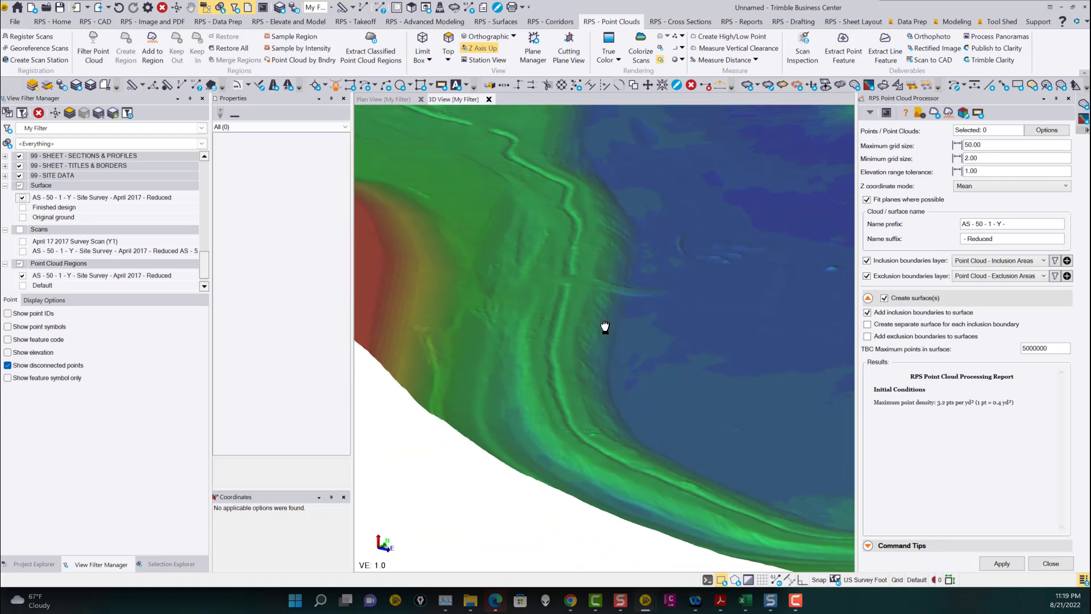
pyautogui.moveTo(609, 302); pyautogui.dragTo(580, 373, button='middle')
pyautogui.moveTo(398, 170); pyautogui.dragTo(514, 259, button='middle')
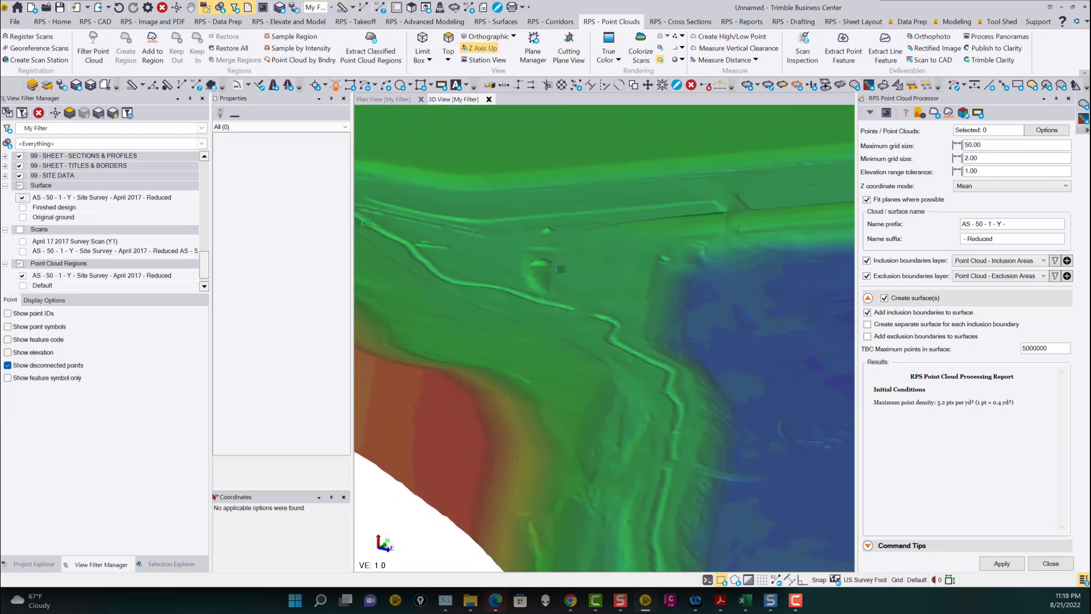
pyautogui.scroll(6, 534, 264)
pyautogui.moveTo(557, 270)
pyautogui.mouseDown(button='right')
pyautogui.moveTo(570, 295)
pyautogui.moveTo(590, 277)
pyautogui.mouseUp(button='right')
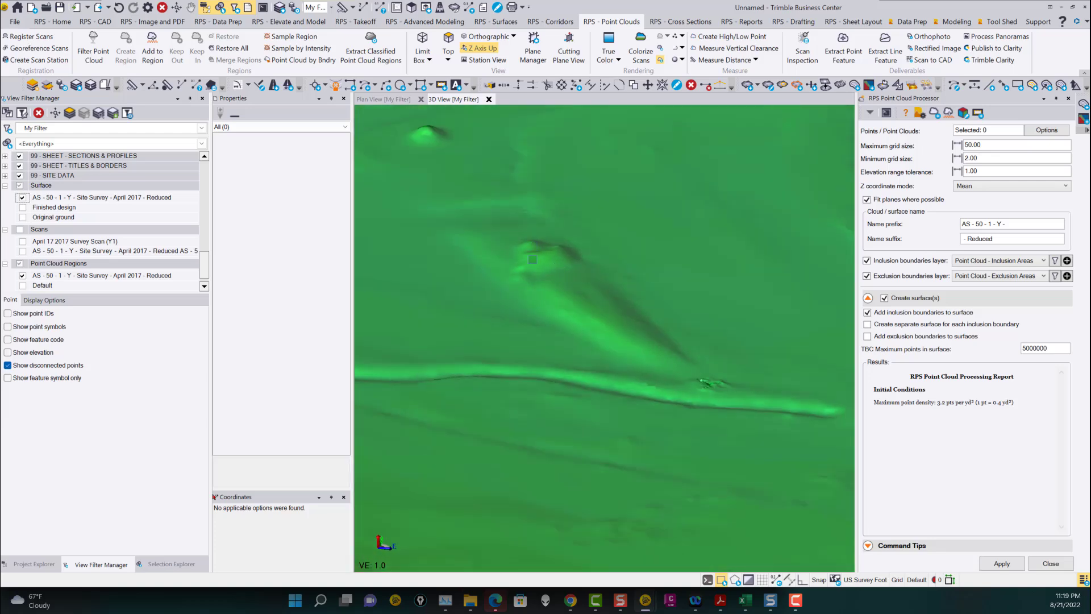
pyautogui.scroll(-6, 617, 335)
pyautogui.moveTo(647, 364); pyautogui.dragTo(575, 365, button='right')
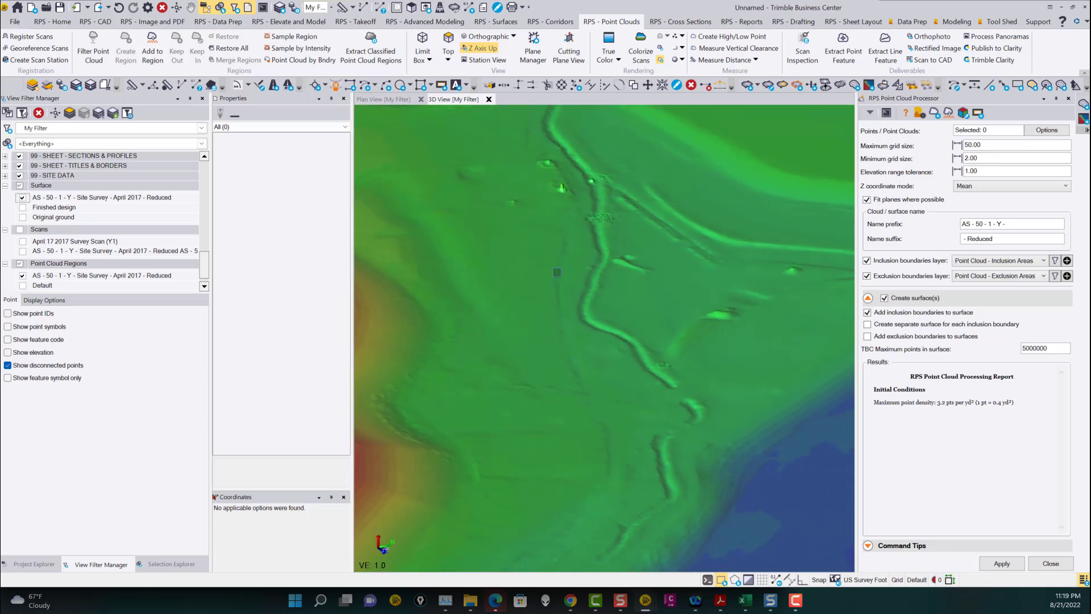
pyautogui.moveTo(565, 142); pyautogui.dragTo(619, 305, button='middle')
pyautogui.scroll(7, 623, 356)
pyautogui.scroll(1, 616, 376)
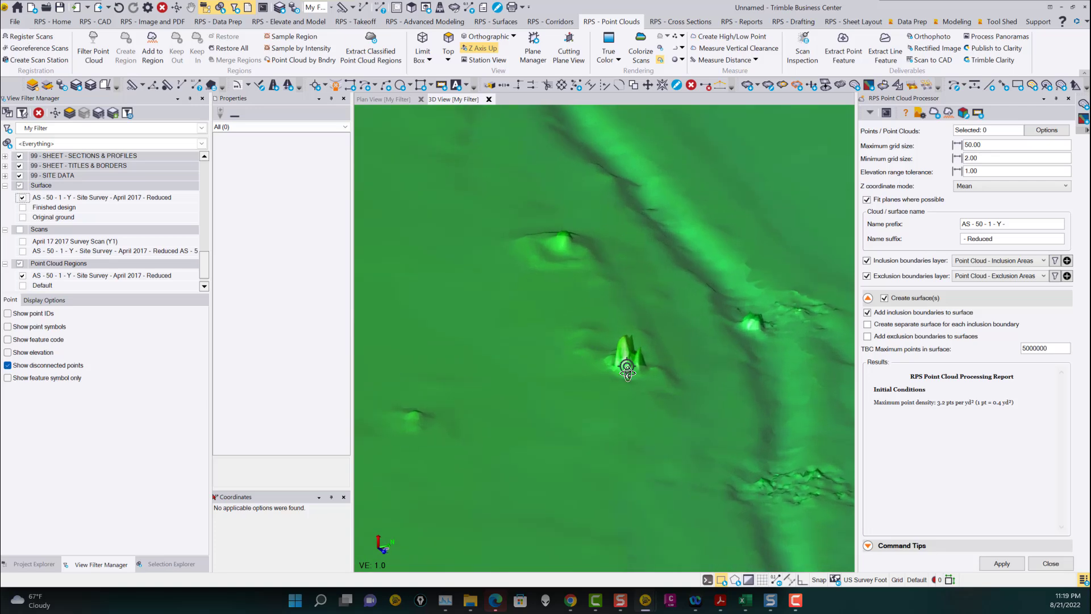
pyautogui.moveTo(627, 365); pyautogui.dragTo(638, 362, button='right')
pyautogui.scroll(-4, 631, 360)
pyautogui.moveTo(674, 366); pyautogui.dragTo(617, 364, button='middle')
pyautogui.scroll(-5, 618, 366)
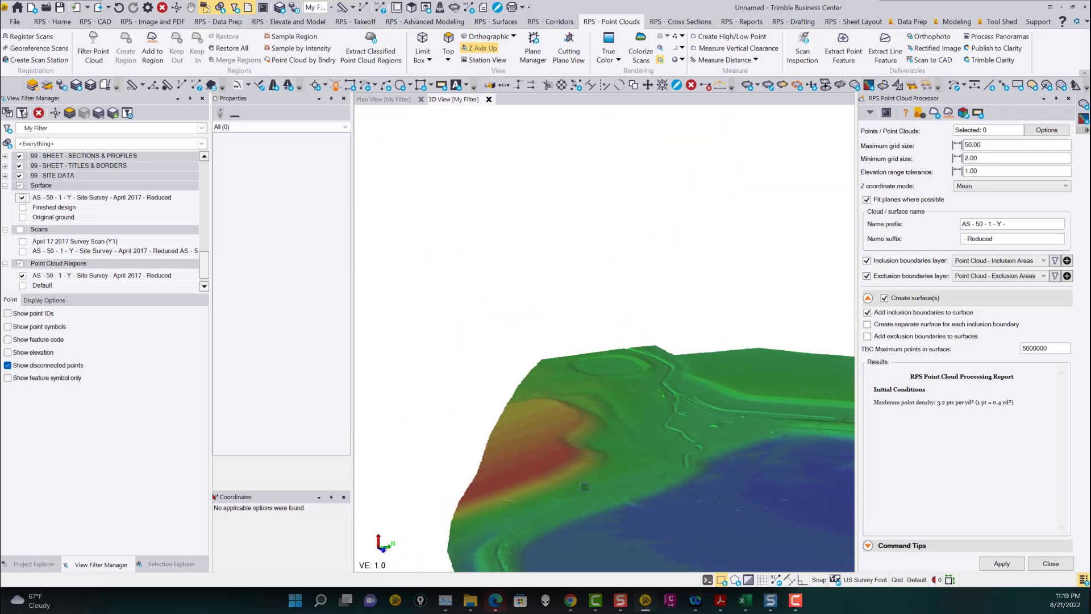
pyautogui.moveTo(606, 457); pyautogui.dragTo(503, 295, button='middle')
pyautogui.scroll(2, 607, 359)
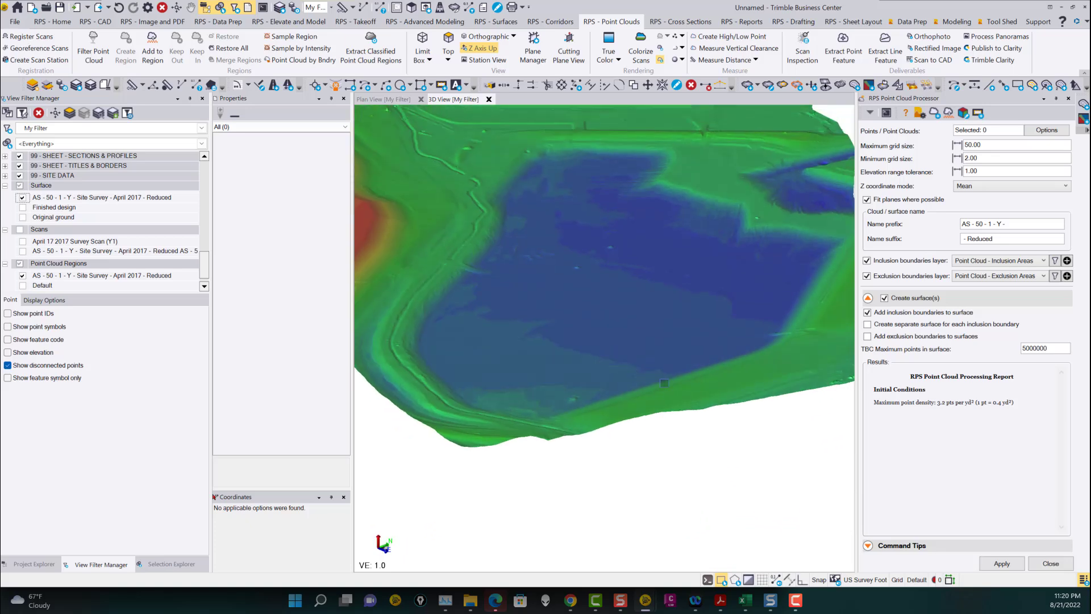
# Select the surface in the 3D view and review its property summary of triangles, vertices and elevations.
pyautogui.click(625, 370)
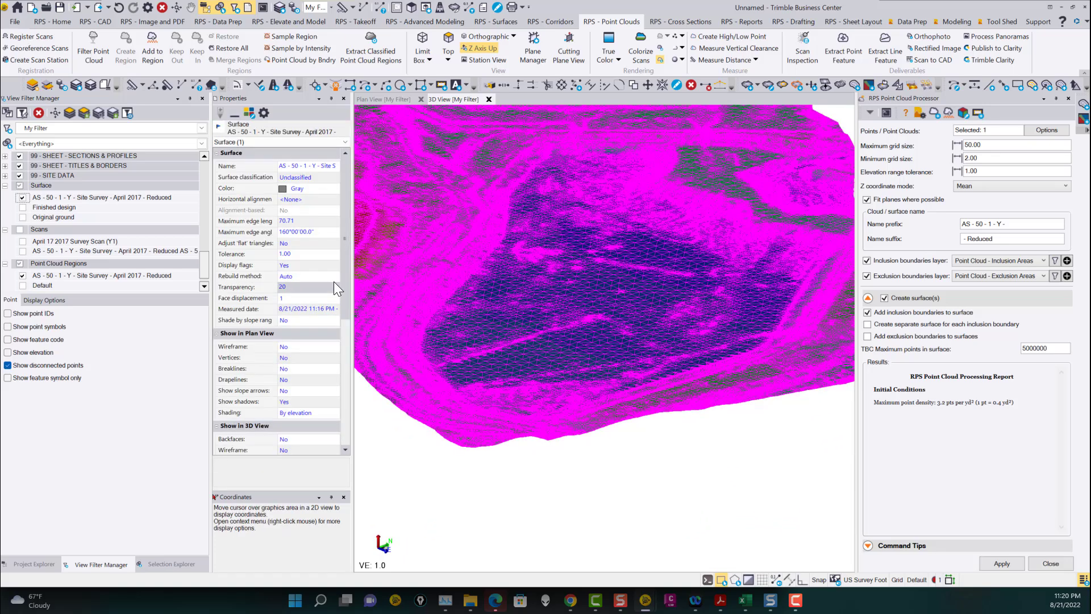
pyautogui.moveTo(348, 181); pyautogui.dragTo(348, 411)
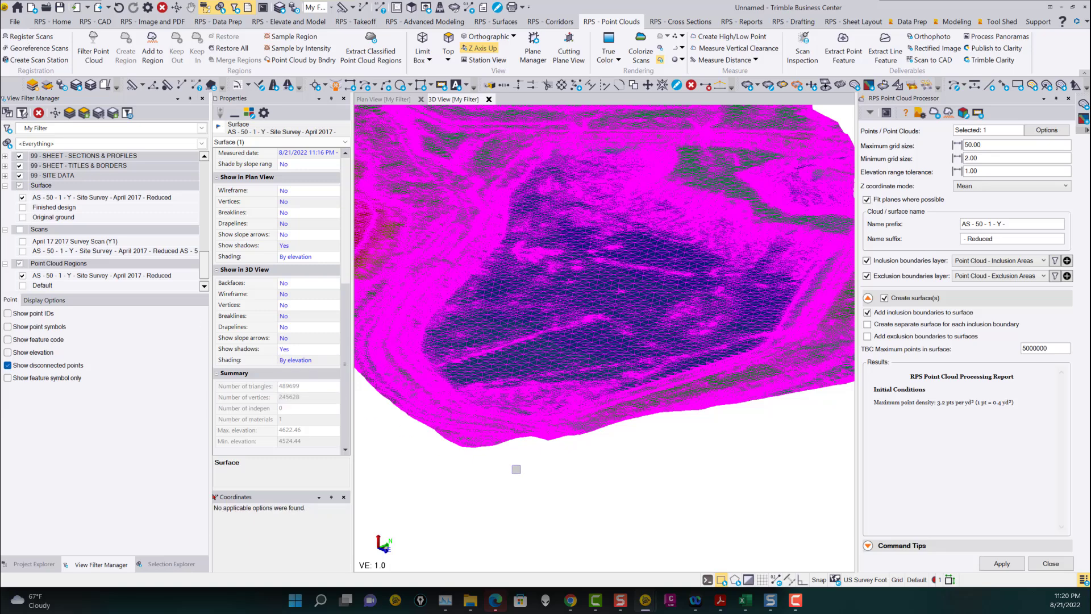
pyautogui.click(583, 464)
# Orbit and zoom around the 3D surface to examine slopes, ditches and small terrain features.
pyautogui.scroll(-4, 522, 344)
pyautogui.moveTo(535, 341); pyautogui.dragTo(588, 404, button='middle')
pyautogui.moveTo(577, 365); pyautogui.dragTo(597, 322, button='right')
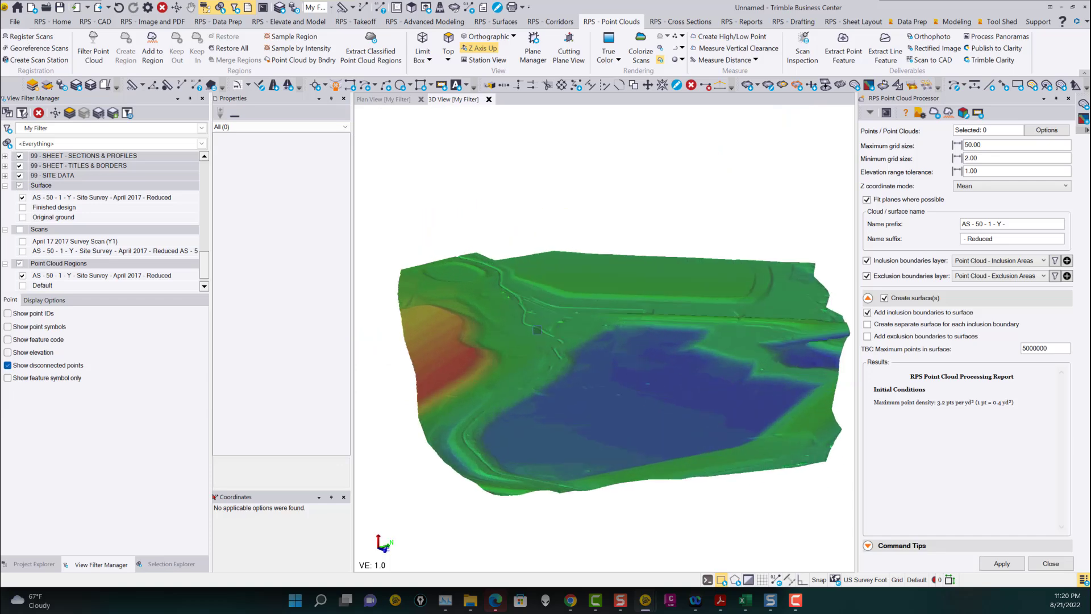
pyautogui.scroll(5, 534, 335)
pyautogui.moveTo(532, 338); pyautogui.dragTo(539, 338, button='right')
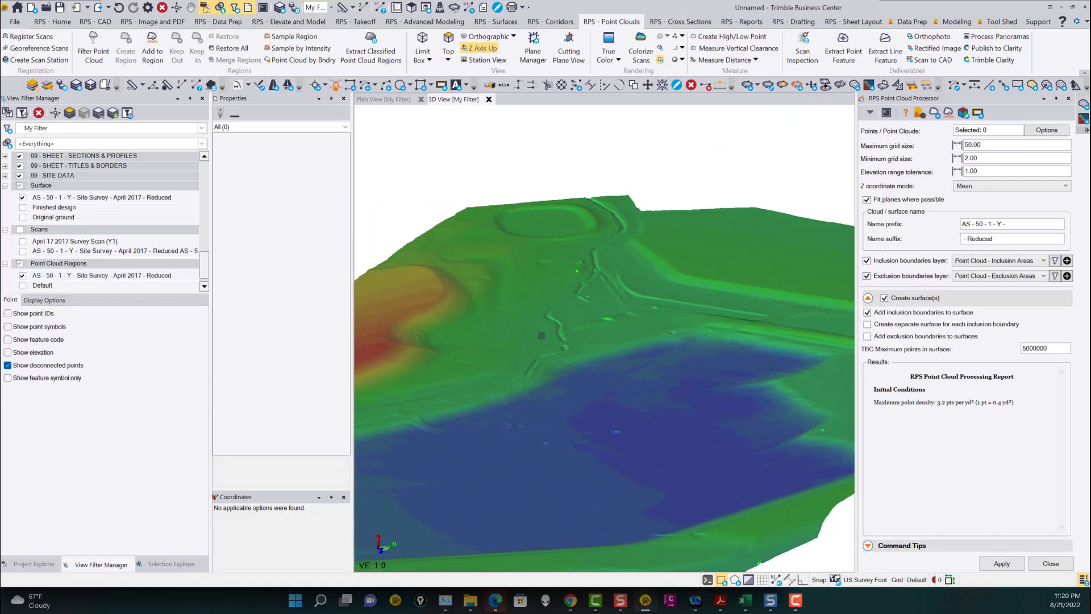
pyautogui.scroll(-2, 620, 344)
pyautogui.moveTo(644, 350); pyautogui.dragTo(560, 312, button='middle')
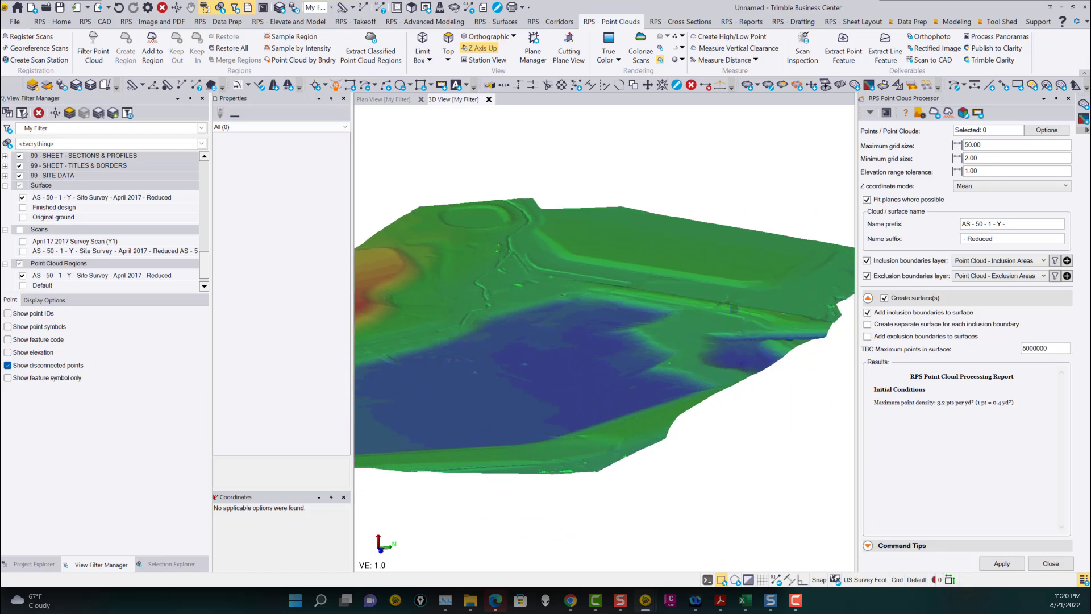
pyautogui.scroll(1, 750, 287)
pyautogui.scroll(5, 580, 343)
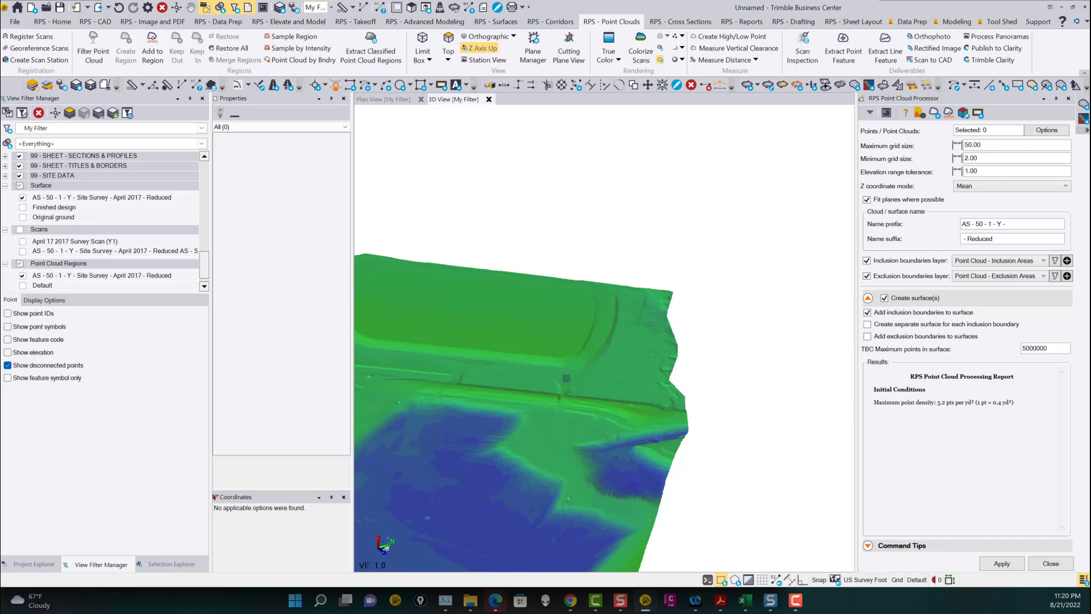
pyautogui.scroll(-5, 565, 396)
pyautogui.moveTo(526, 420); pyautogui.dragTo(589, 348, button='middle')
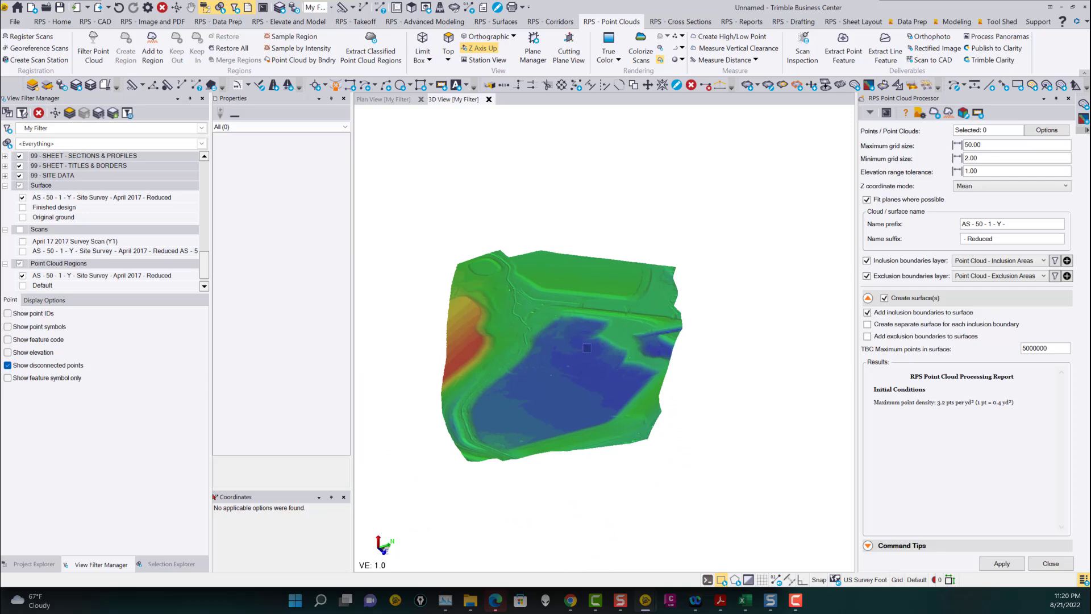
pyautogui.scroll(4, 590, 349)
pyautogui.scroll(2, 520, 365)
pyautogui.moveTo(516, 369); pyautogui.dragTo(519, 348, button='right')
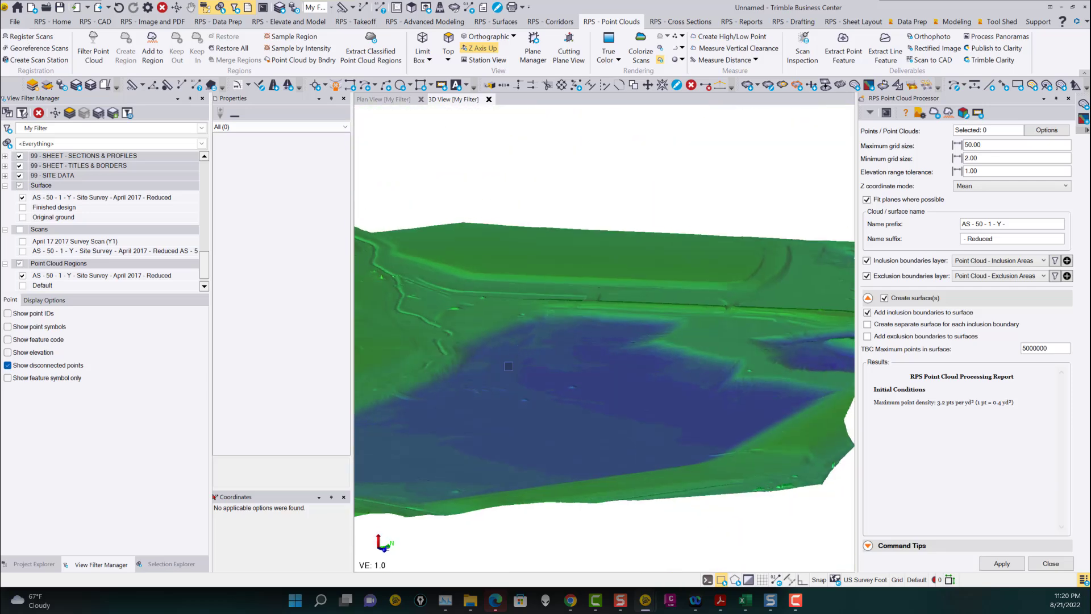
pyautogui.moveTo(472, 359); pyautogui.dragTo(584, 349, button='middle')
pyautogui.scroll(6, 534, 357)
pyautogui.moveTo(547, 360); pyautogui.dragTo(556, 365, button='right')
pyautogui.scroll(-5, 557, 364)
pyautogui.moveTo(654, 369); pyautogui.dragTo(563, 350, button='middle')
pyautogui.scroll(-3, 574, 361)
pyautogui.scroll(4, 694, 296)
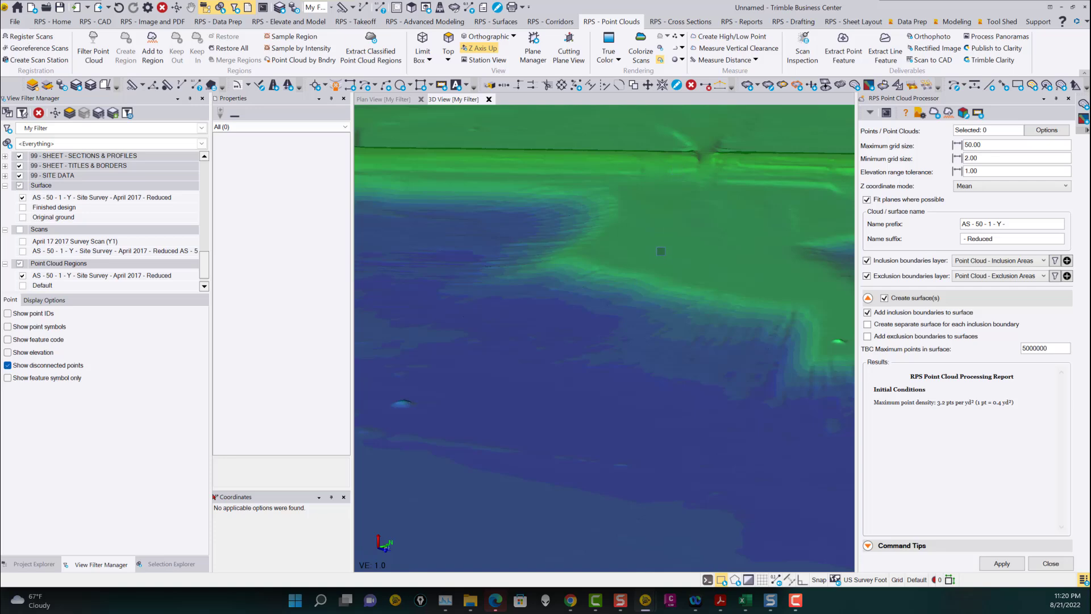
pyautogui.scroll(-3, 661, 256)
pyautogui.moveTo(670, 246); pyautogui.dragTo(675, 293, button='middle')
pyautogui.scroll(5, 689, 263)
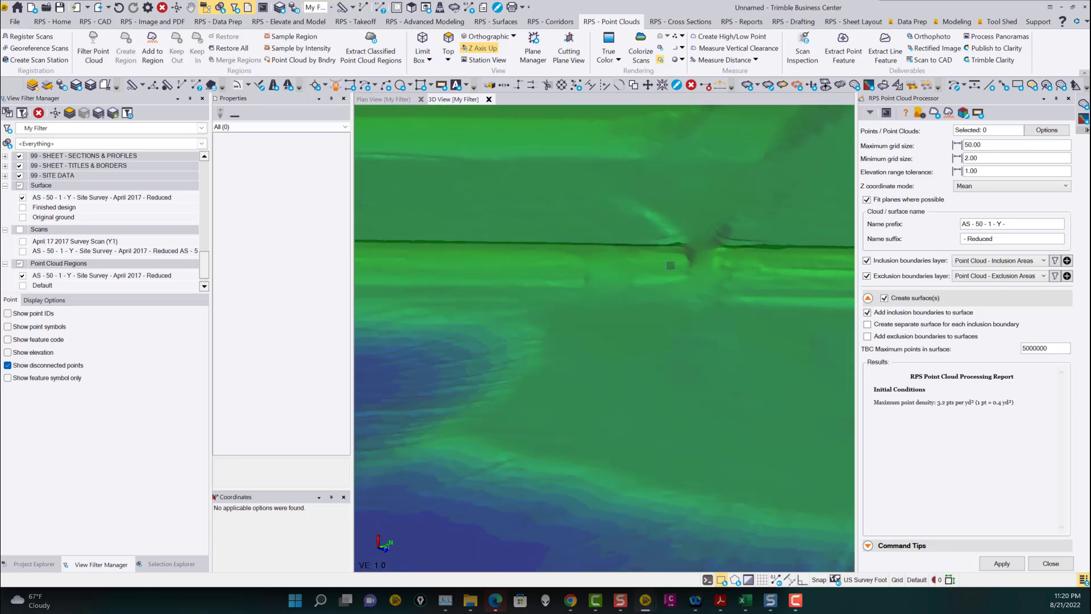
pyautogui.scroll(-4, 668, 260)
pyautogui.moveTo(659, 248); pyautogui.dragTo(742, 279, button='middle')
pyautogui.scroll(4, 724, 262)
pyautogui.scroll(2, 721, 262)
pyautogui.moveTo(712, 261); pyautogui.dragTo(794, 251, button='right')
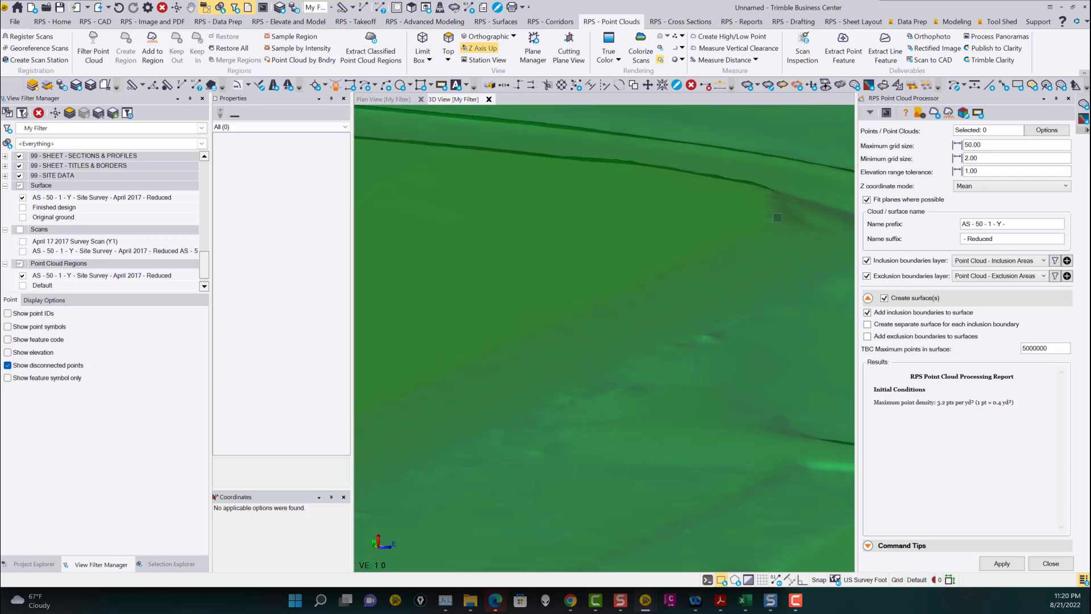
pyautogui.scroll(-3, 595, 332)
pyautogui.moveTo(596, 332); pyautogui.dragTo(680, 293, button='middle')
pyautogui.scroll(3, 629, 357)
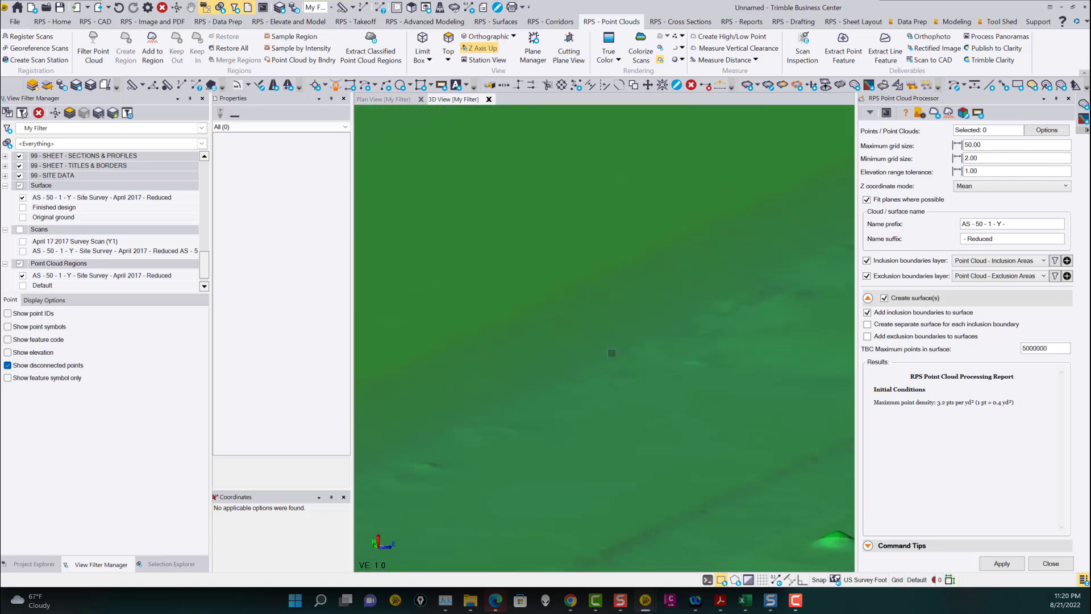
pyautogui.scroll(-5, 628, 350)
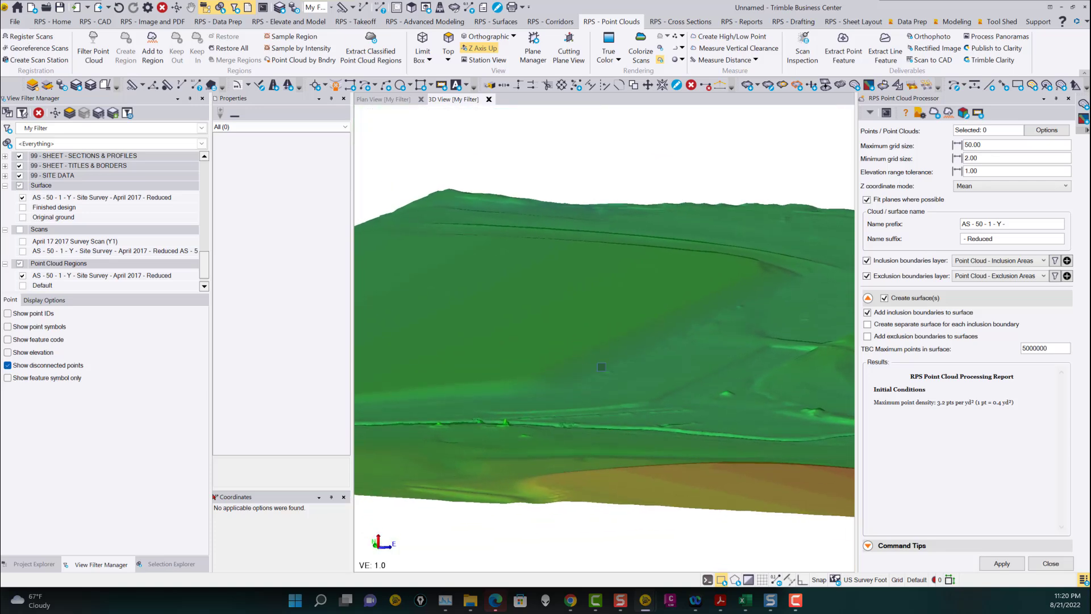
pyautogui.scroll(-3, 653, 368)
pyautogui.moveTo(670, 369); pyautogui.dragTo(623, 380, button='right')
pyautogui.scroll(5, 623, 379)
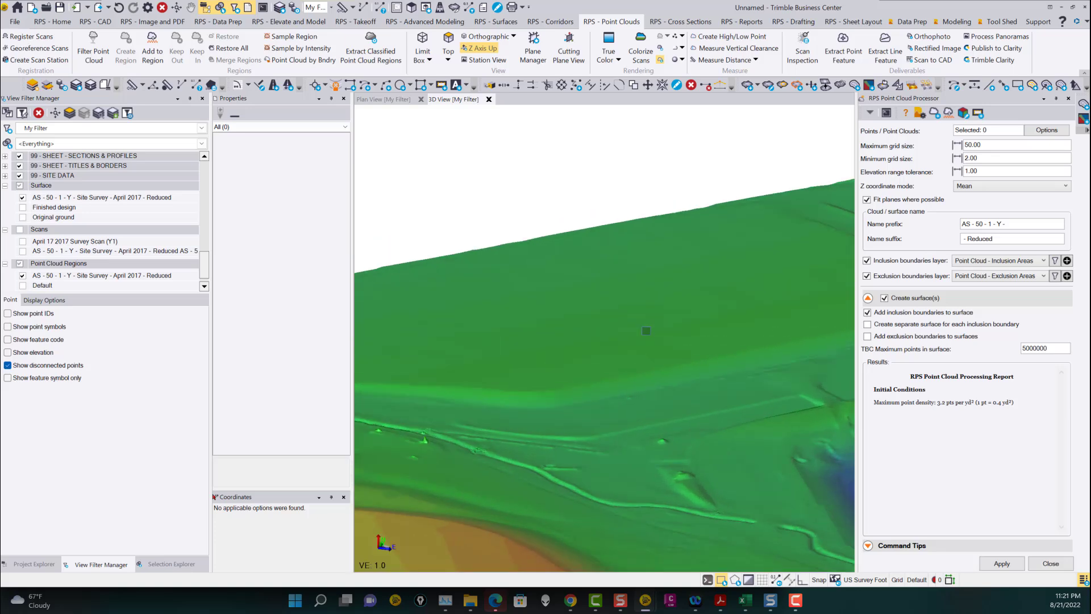
pyautogui.scroll(-3, 622, 356)
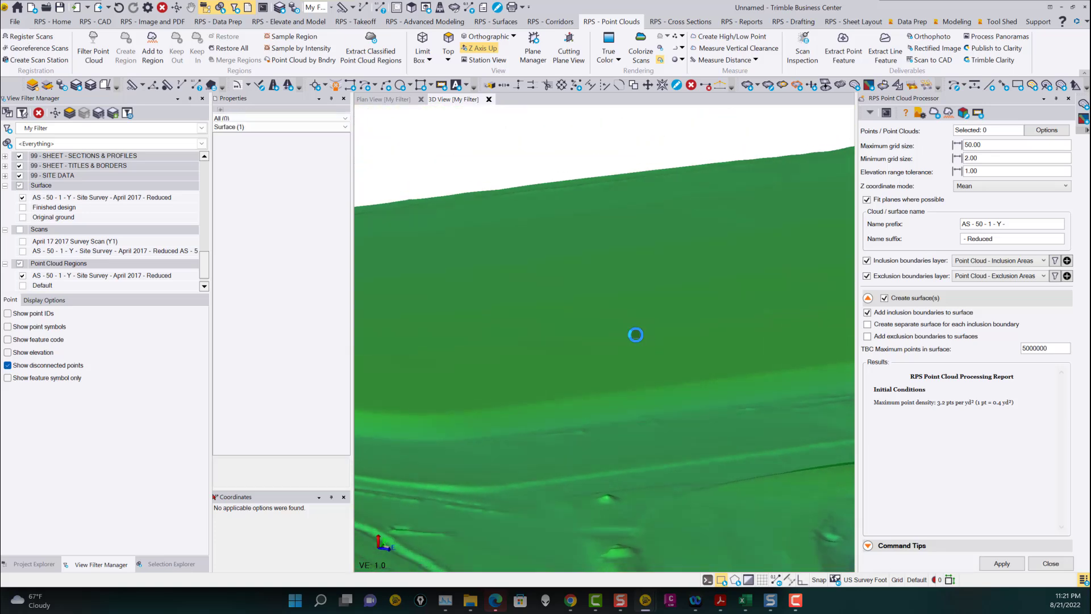
# Select the surface again and zoom in closely to inspect its triangulation density.
pyautogui.click(639, 348)
pyautogui.moveTo(631, 353)
pyautogui.mouseDown(button='right')
pyautogui.moveTo(687, 380)
pyautogui.moveTo(706, 377)
pyautogui.mouseUp(button='right')
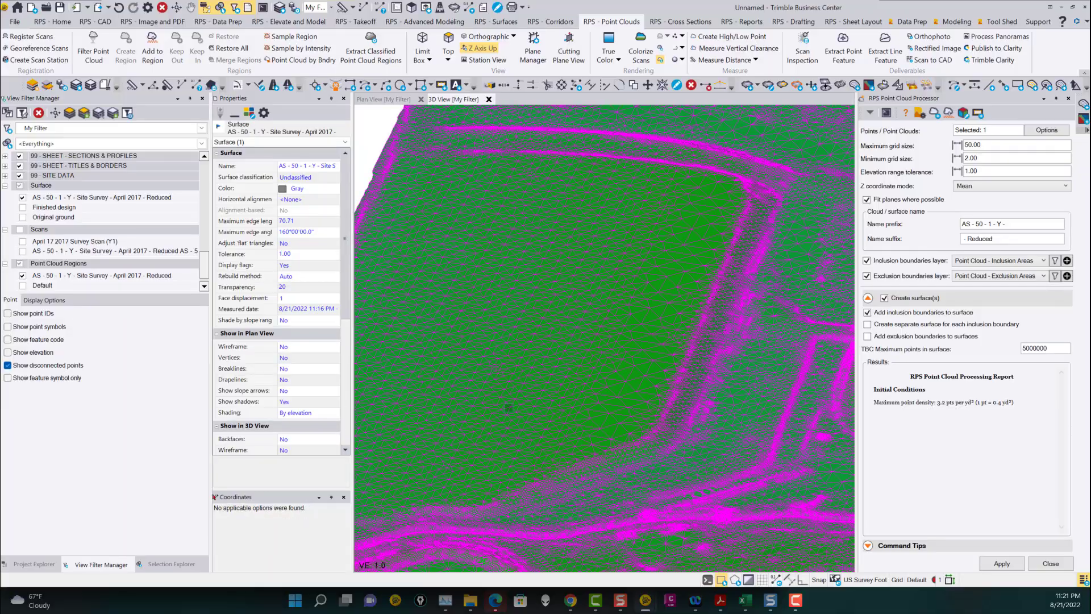
pyautogui.moveTo(560, 393); pyautogui.dragTo(549, 374, button='right')
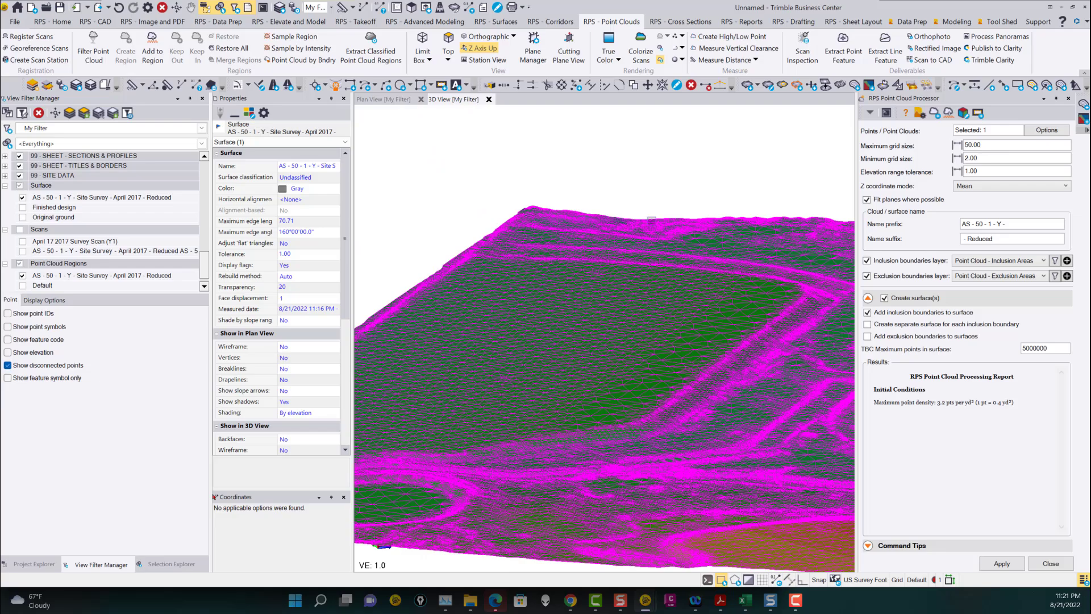
pyautogui.scroll(4, 692, 370)
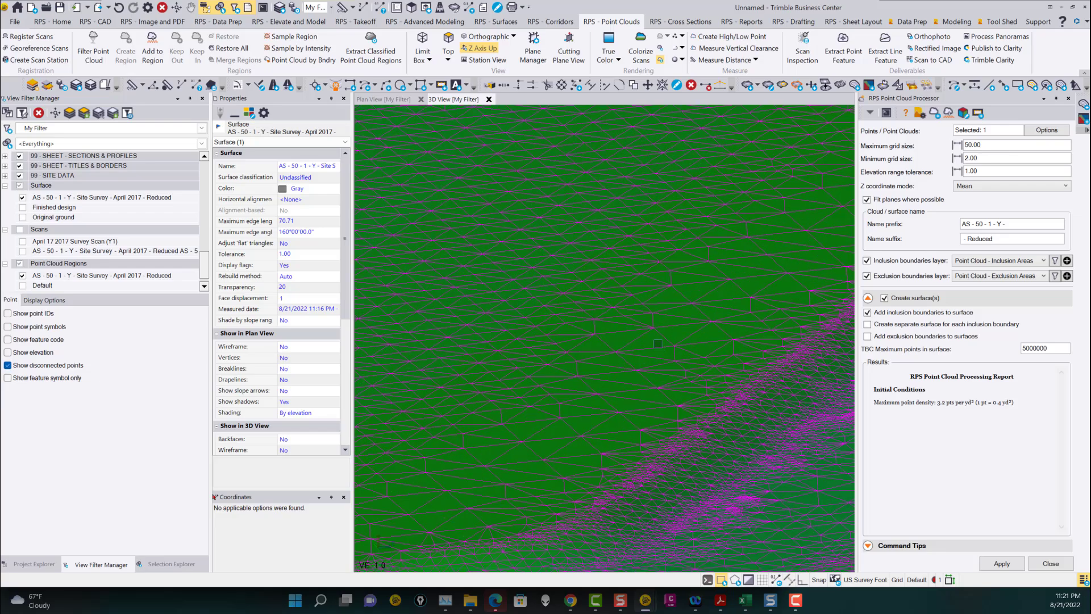
# Select the reduced surface and create quick contours on it with a contour interval of 2.00 and index frequency 5.
pyautogui.press('Escape')
pyautogui.scroll(-4, 650, 369)
pyautogui.moveTo(666, 385); pyautogui.dragTo(624, 389, button='right')
pyautogui.moveTo(679, 409); pyautogui.dragTo(516, 365, button='middle')
pyautogui.scroll(-4, 533, 365)
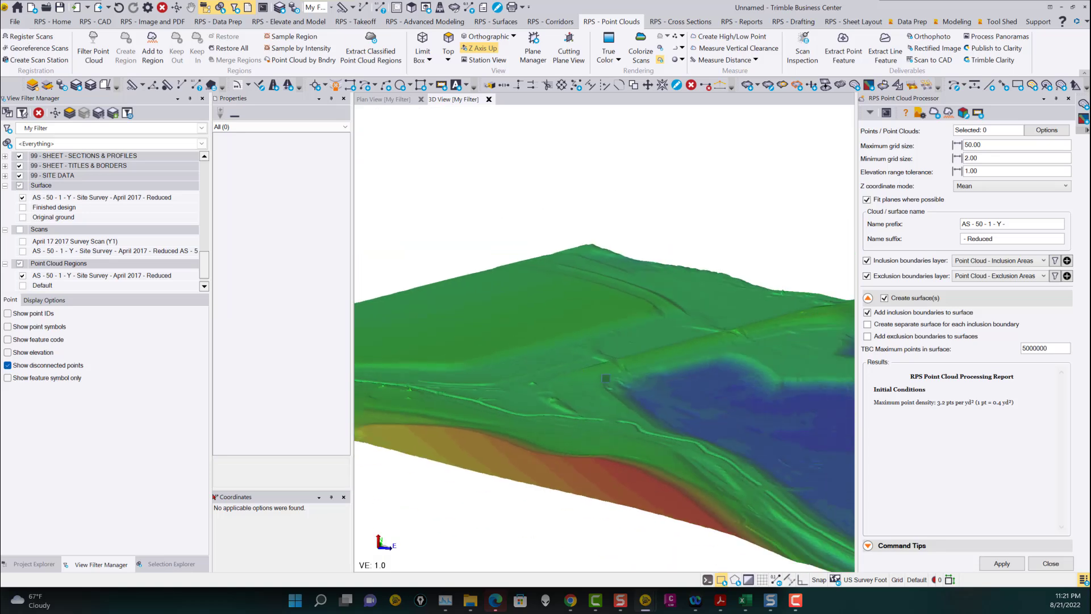
pyautogui.click(591, 355)
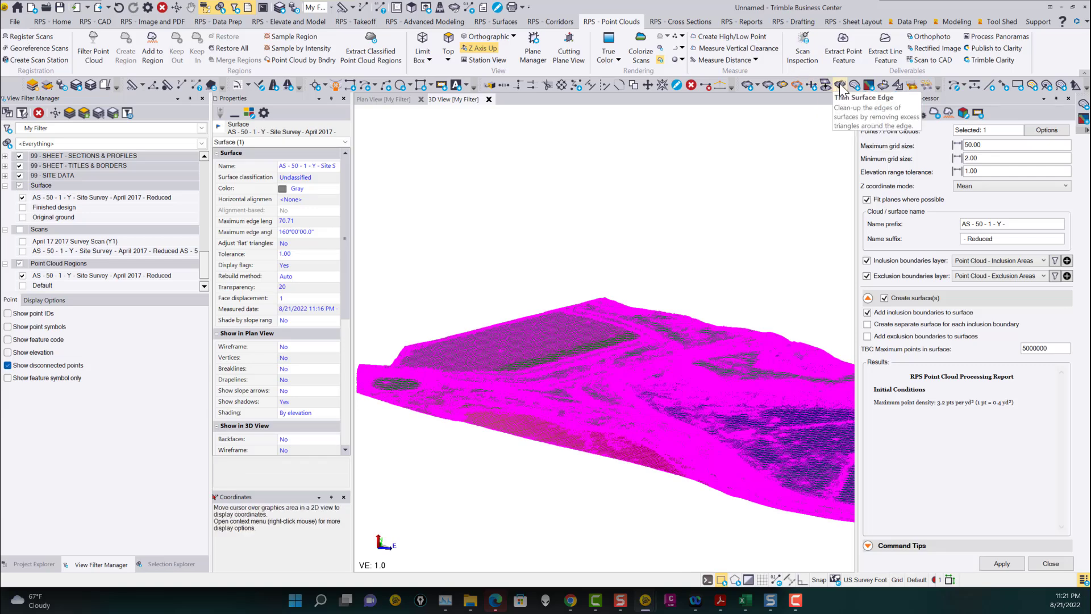
pyautogui.click(855, 87)
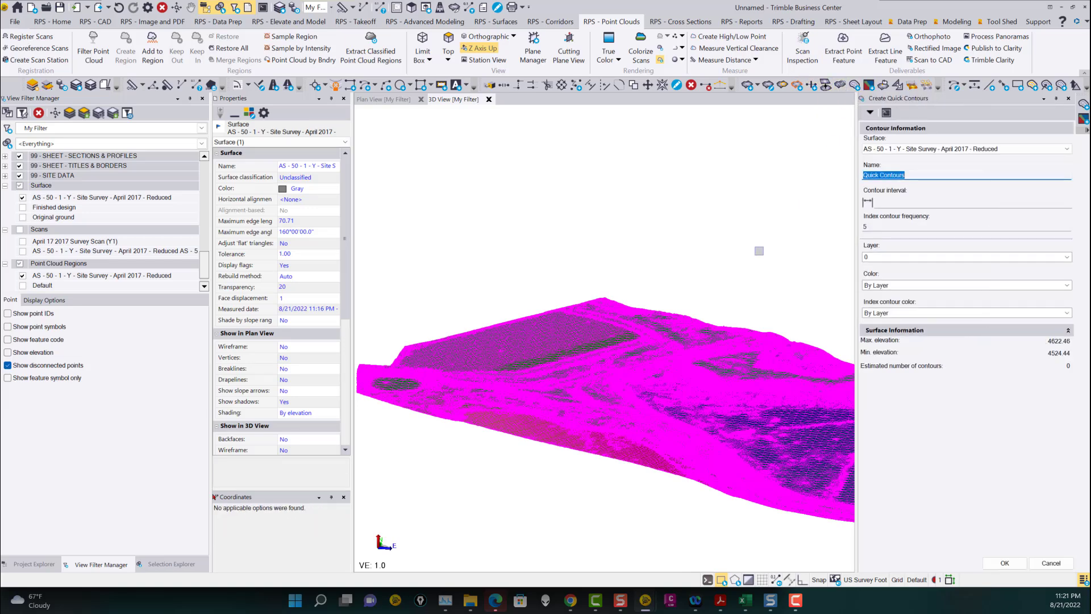
pyautogui.click(894, 200)
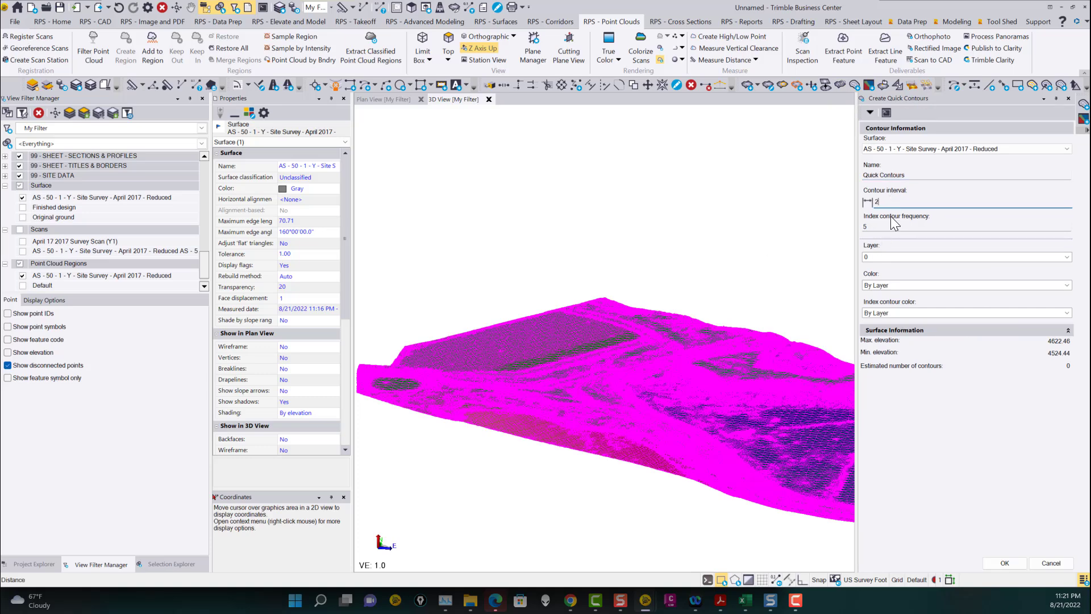
pyautogui.click(884, 229)
pyautogui.click(882, 255)
pyautogui.click(1067, 258)
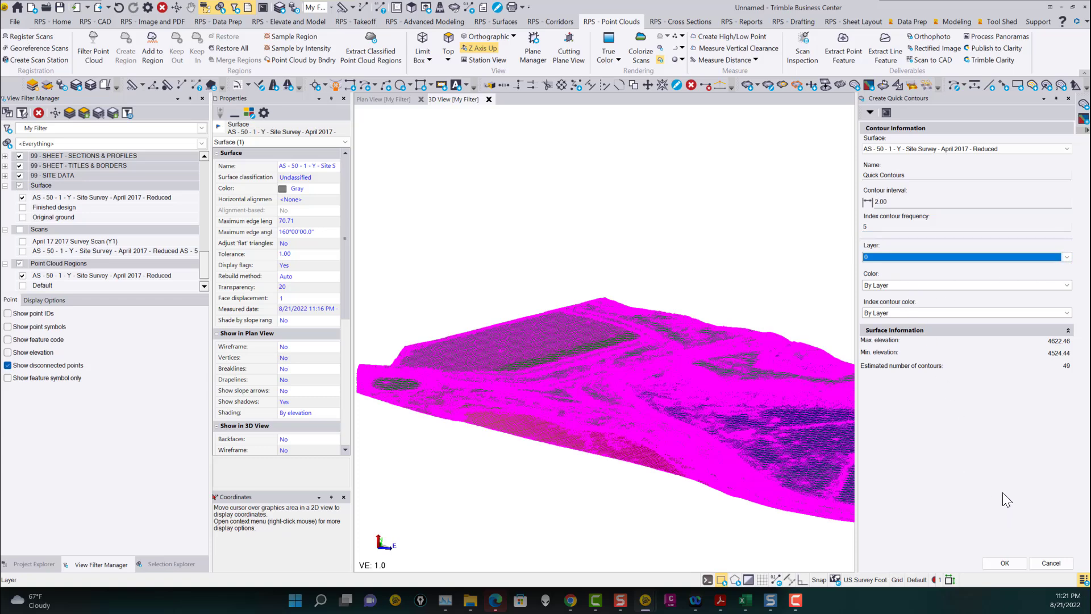
pyautogui.click(1042, 563)
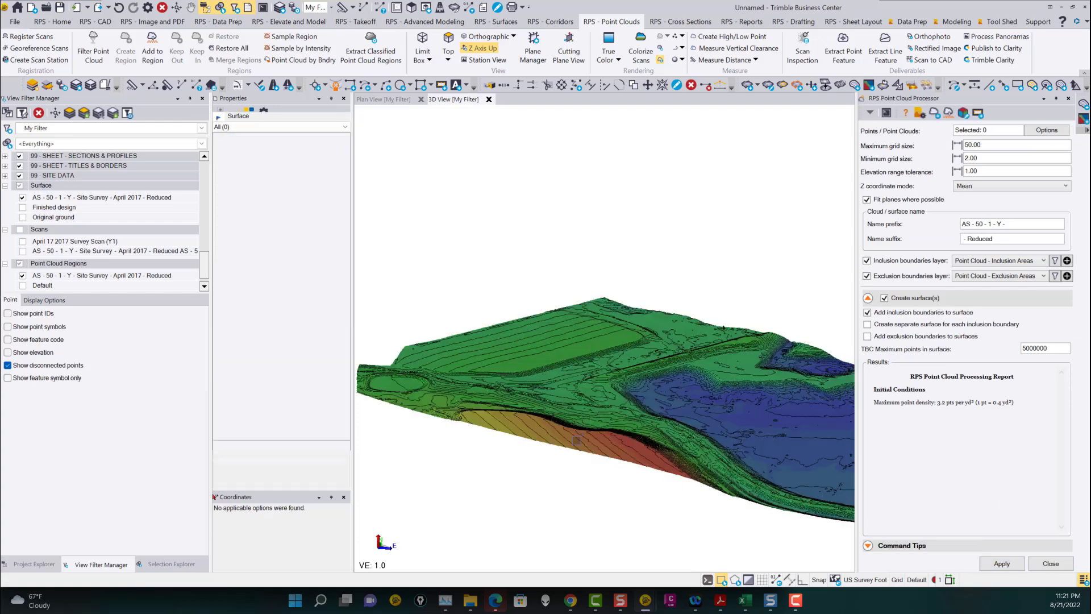
# Zoom and orbit closely around the surface to examine the contour lines along the slopes and ditches.
pyautogui.scroll(3, 576, 406)
pyautogui.scroll(5, 575, 405)
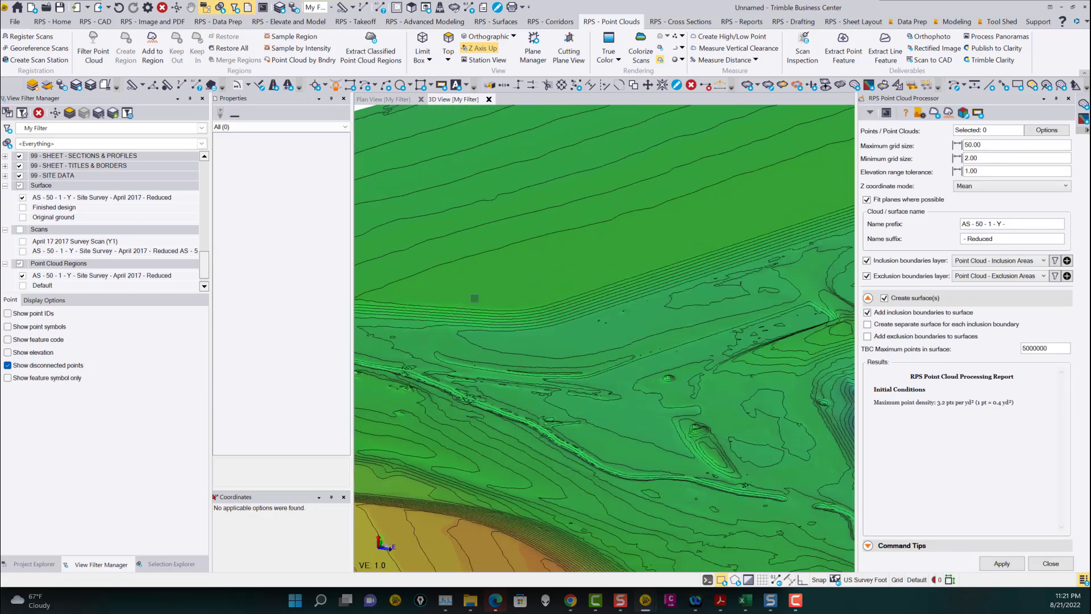
pyautogui.moveTo(546, 355); pyautogui.dragTo(410, 361, button='middle')
pyautogui.moveTo(754, 227); pyautogui.dragTo(688, 296, button='middle')
pyautogui.scroll(2, 687, 296)
pyautogui.moveTo(692, 300)
pyautogui.mouseDown(button='right')
pyautogui.moveTo(650, 305)
pyautogui.moveTo(648, 293)
pyautogui.mouseUp(button='right')
pyautogui.moveTo(755, 269); pyautogui.dragTo(682, 300, button='middle')
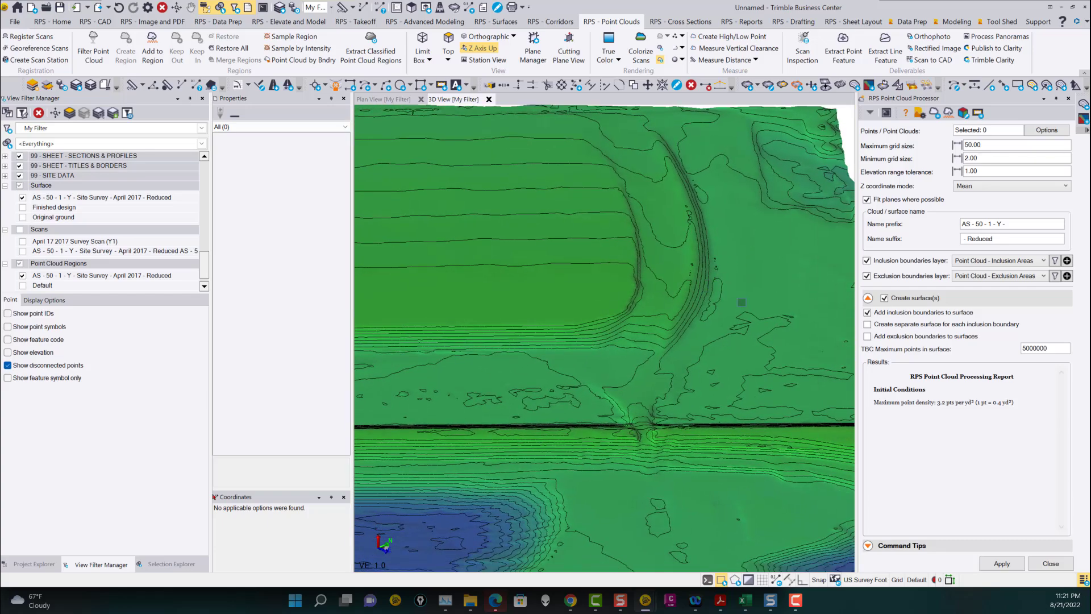
pyautogui.scroll(-3, 719, 349)
pyautogui.moveTo(719, 350); pyautogui.dragTo(784, 204, button='middle')
pyautogui.moveTo(718, 288); pyautogui.dragTo(729, 278, button='right')
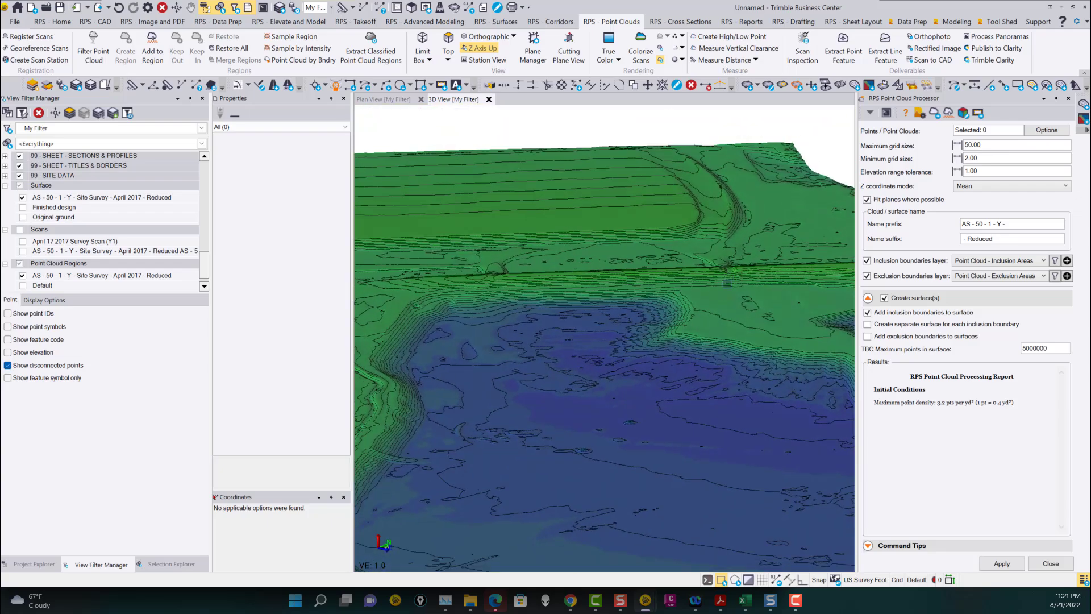
pyautogui.scroll(5, 650, 331)
pyautogui.moveTo(650, 332)
pyautogui.mouseDown(button='right')
pyautogui.moveTo(684, 349)
pyautogui.moveTo(599, 343)
pyautogui.moveTo(595, 320)
pyautogui.mouseUp(button='right')
pyautogui.scroll(-2, 684, 349)
pyautogui.scroll(-4, 683, 349)
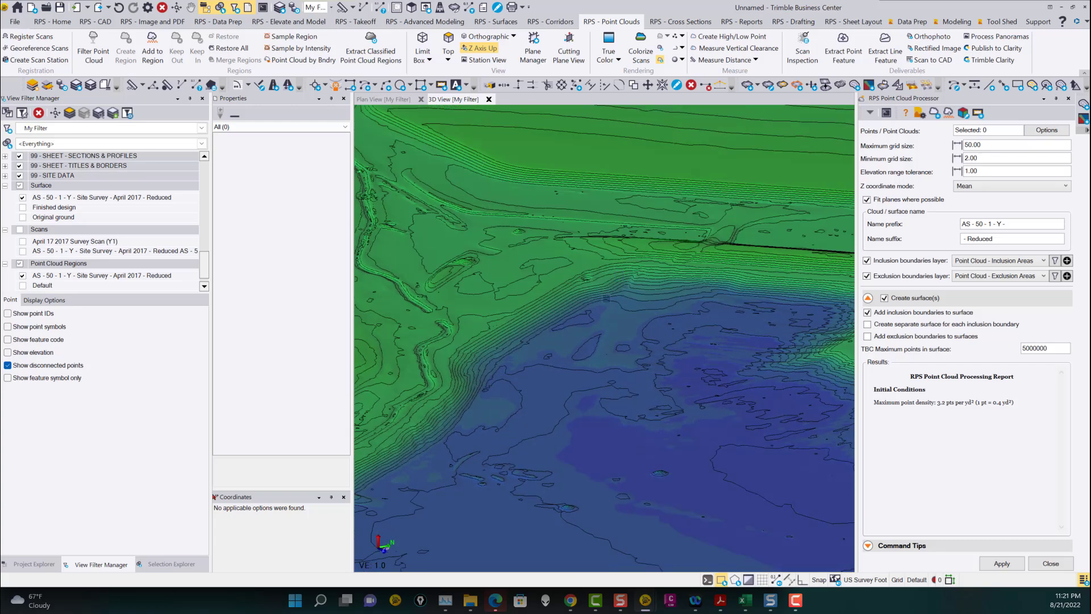
# Zoom out and orbit the whole contoured surface to review it from several angles.
pyautogui.scroll(5, 584, 279)
pyautogui.scroll(-2, 584, 278)
pyautogui.moveTo(584, 284); pyautogui.dragTo(762, 231, button='middle')
pyautogui.moveTo(602, 338); pyautogui.dragTo(679, 275, button='middle')
pyautogui.moveTo(635, 319); pyautogui.dragTo(654, 300, button='right')
pyautogui.scroll(-8, 619, 360)
pyautogui.moveTo(588, 341)
pyautogui.mouseDown(button='right')
pyautogui.moveTo(549, 373)
pyautogui.moveTo(534, 371)
pyautogui.mouseUp(button='right')
pyautogui.scroll(-4, 534, 369)
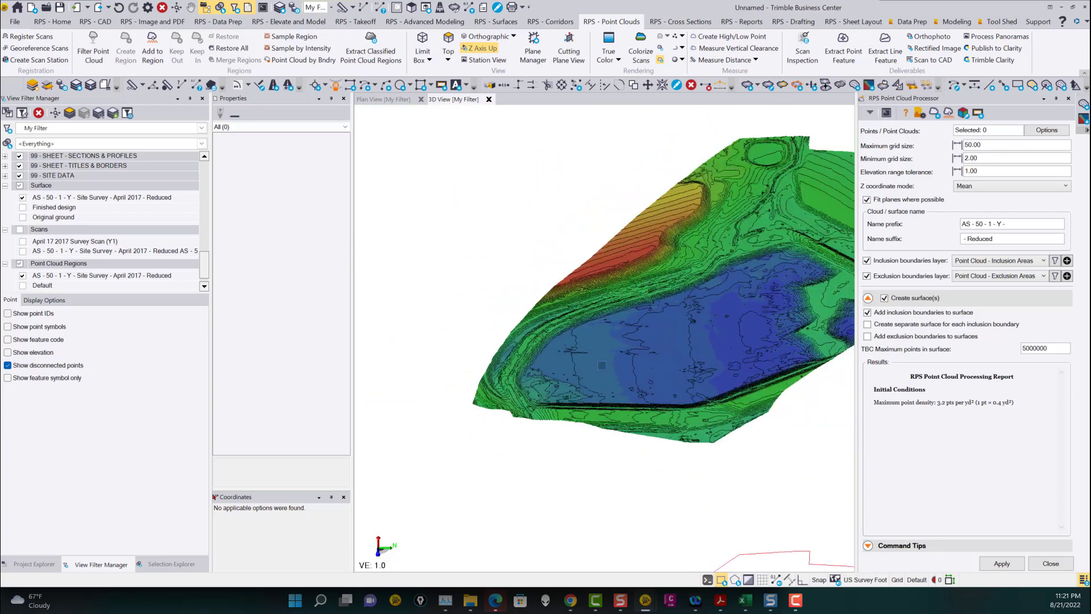
pyautogui.moveTo(618, 344); pyautogui.dragTo(537, 390, button='middle')
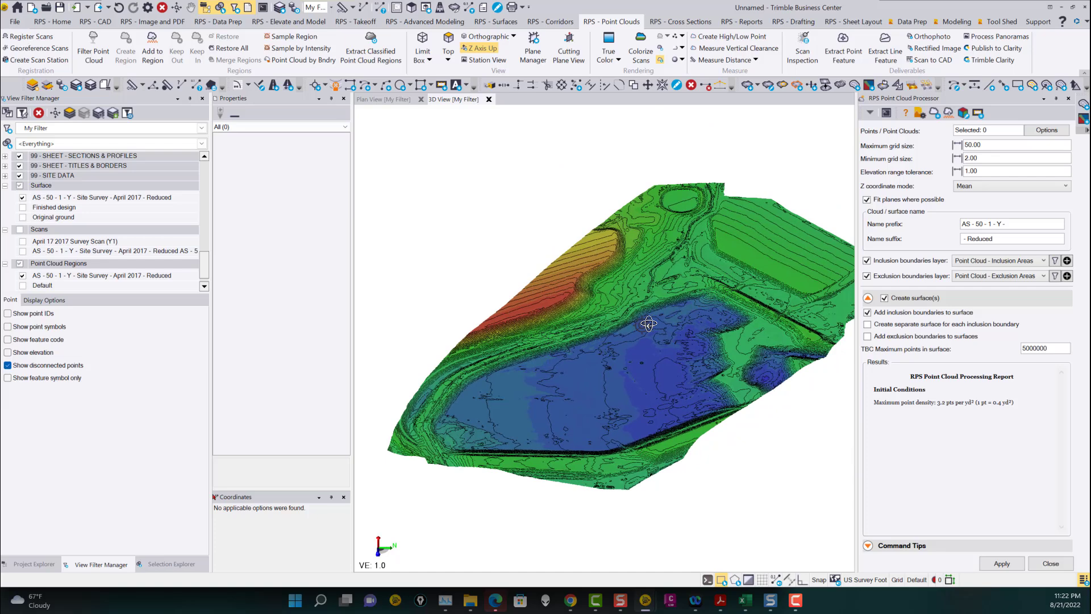
pyautogui.moveTo(644, 323); pyautogui.dragTo(684, 299, button='right')
pyautogui.moveTo(700, 307); pyautogui.dragTo(635, 307, button='middle')
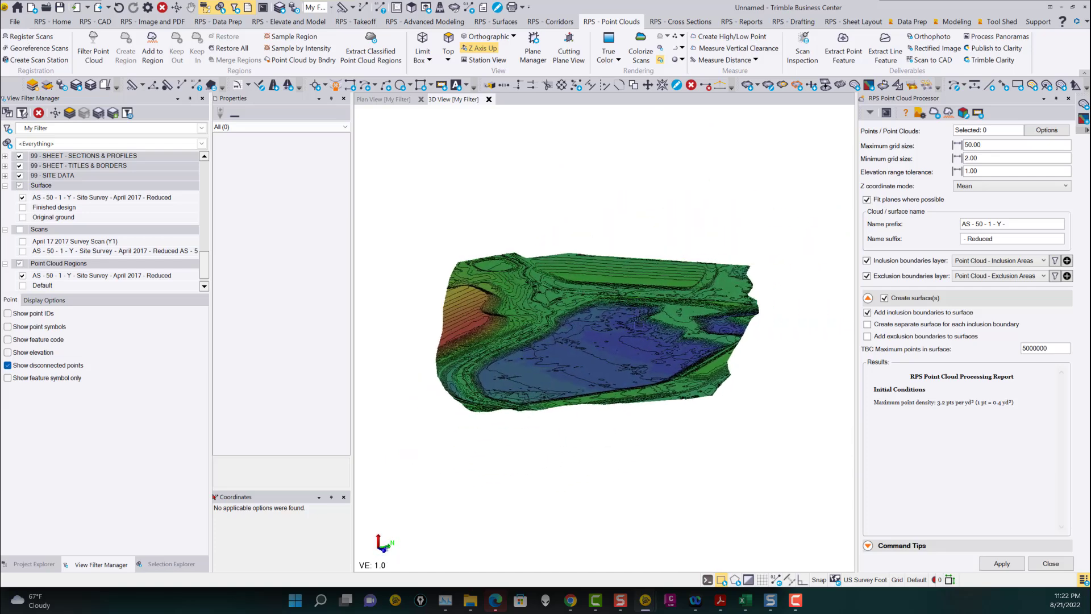
pyautogui.scroll(3, 495, 351)
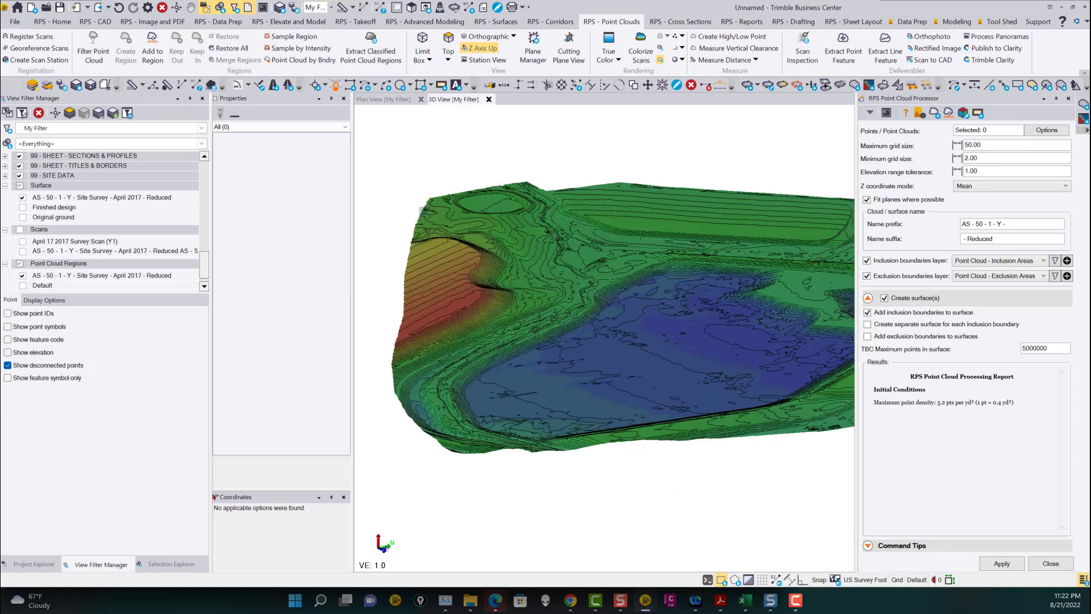
pyautogui.moveTo(596, 300); pyautogui.dragTo(693, 311, button='right')
pyautogui.moveTo(693, 311); pyautogui.dragTo(597, 299, button='middle')
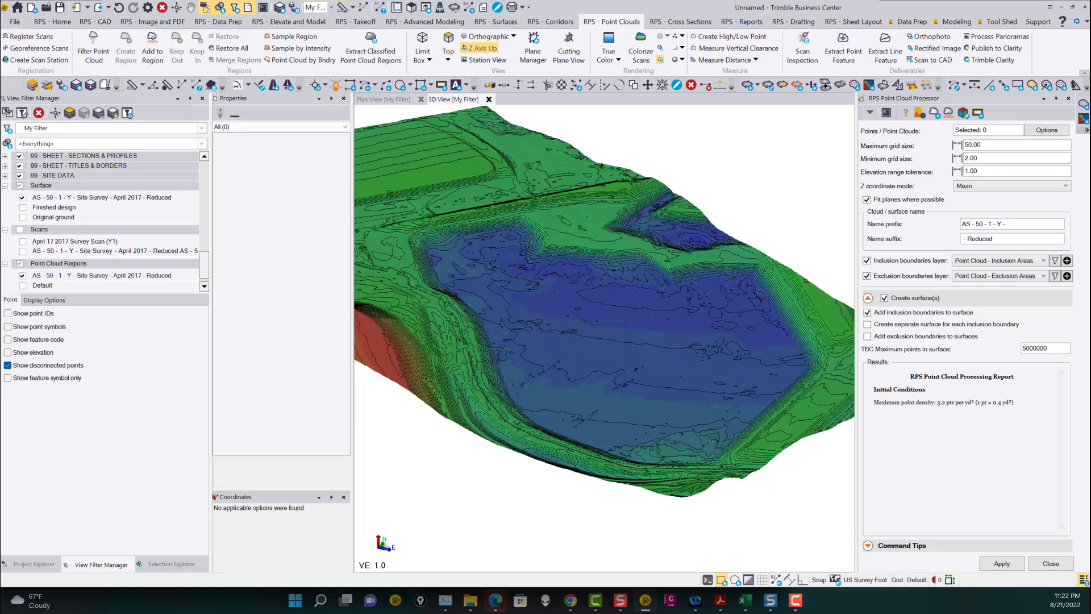
pyautogui.moveTo(648, 292); pyautogui.dragTo(613, 267, button='middle')
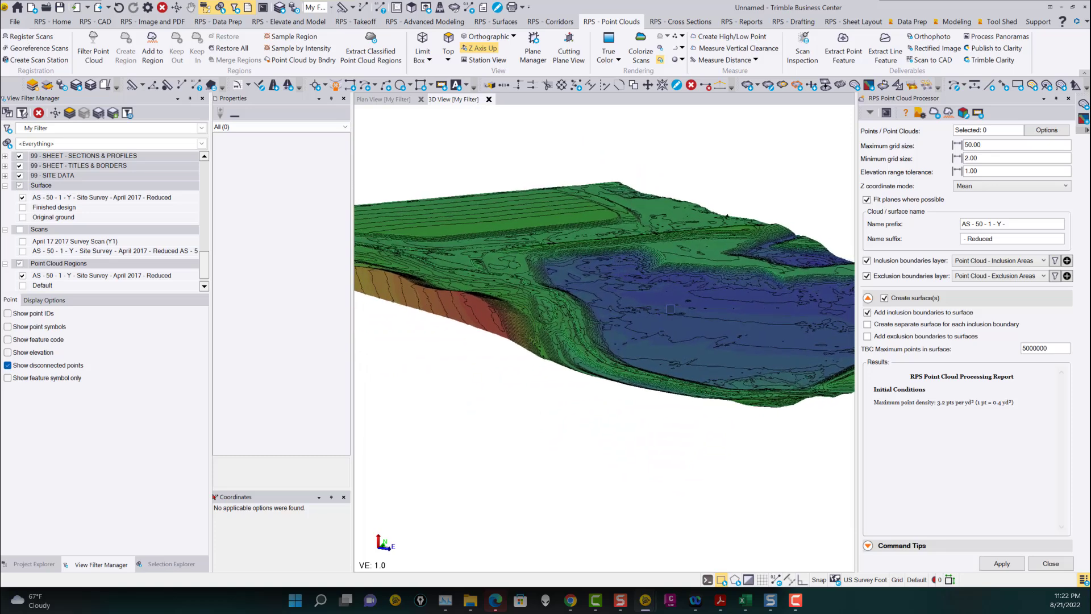
pyautogui.moveTo(712, 308); pyautogui.dragTo(671, 317, button='middle')
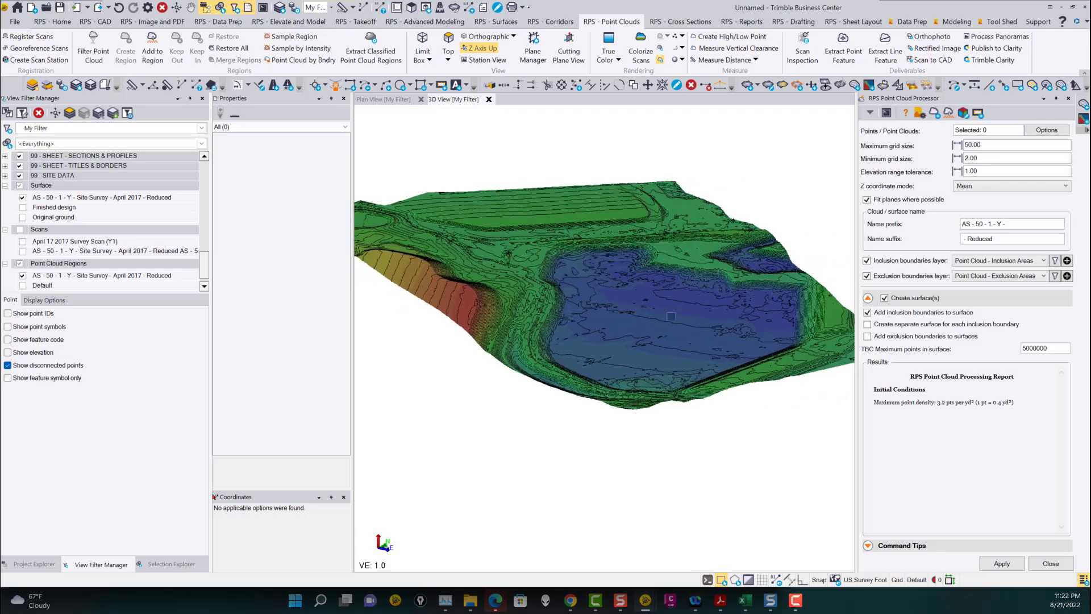